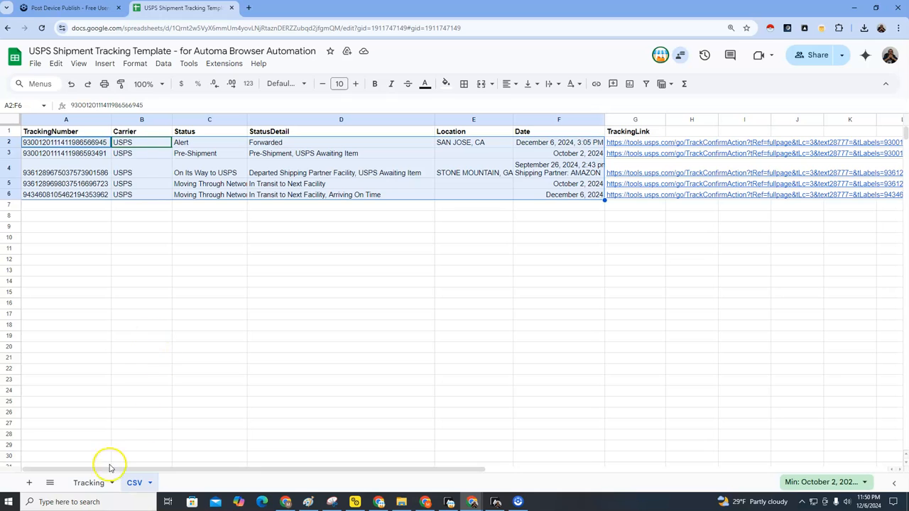
Step: Show the Tracking sheet and select its tracking numbers in A1:A7
left_click(90, 483)
left_click_drag(74, 167, 86, 239)
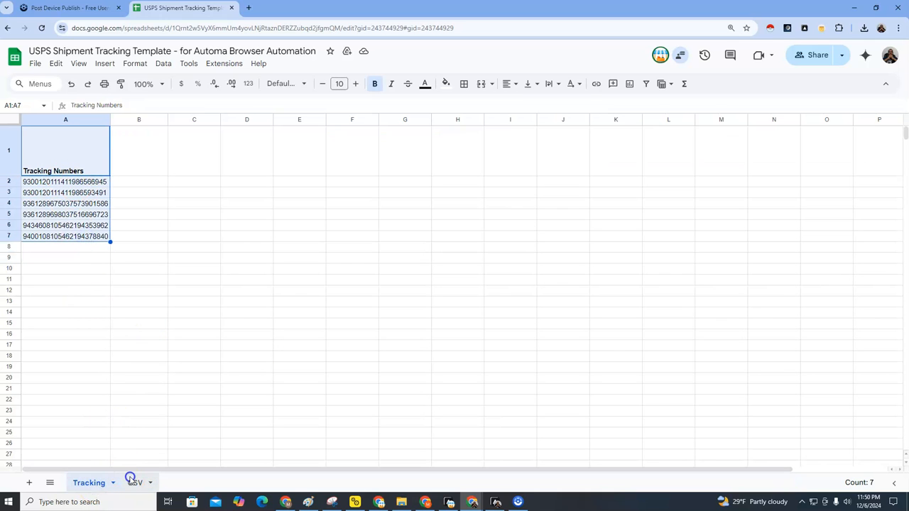
Step: Clear the CSV sheet's old results in columns A–F and the old links in G1:G7
left_click(133, 482)
left_click_drag(30, 121, 557, 213)
key("Delete")
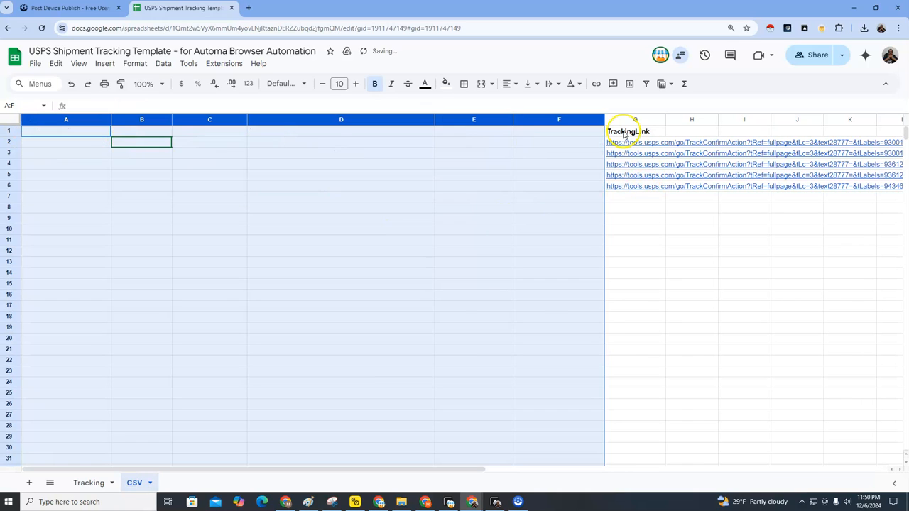
left_click_drag(615, 134, 639, 217)
key("Delete")
left_click(486, 265)
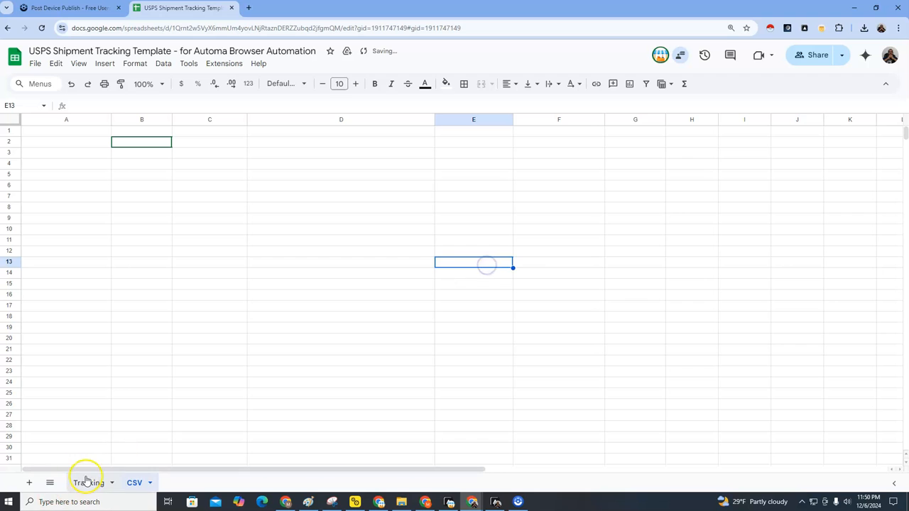
Step: Return to the Tracking sheet at cell A1 and bring up the Automa workflow editor
left_click(86, 482)
left_click(60, 168)
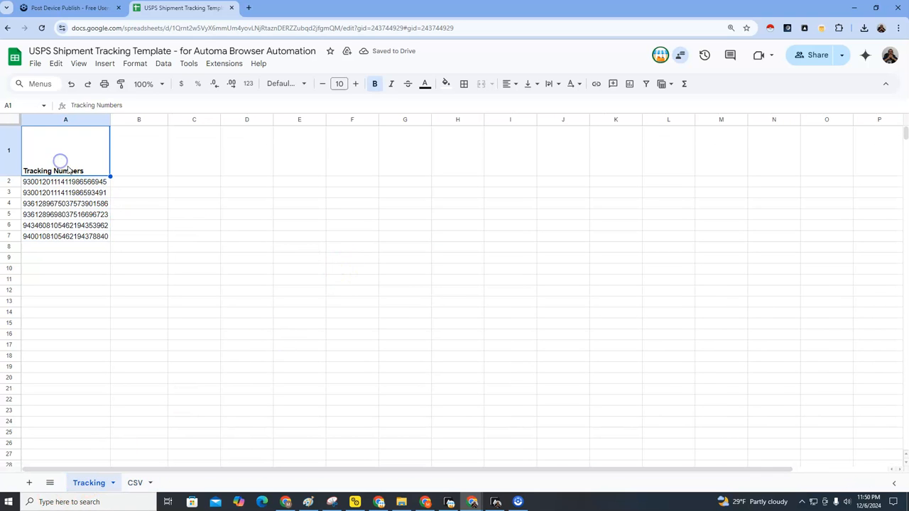
left_click(495, 502)
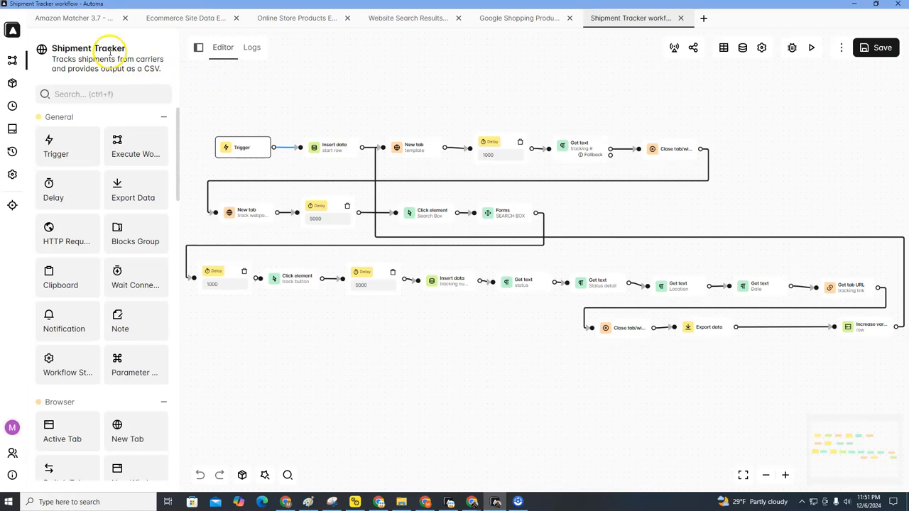
Step: Open the Shipment Tracker workflow's Trigger block settings
mouse_move(309, 144)
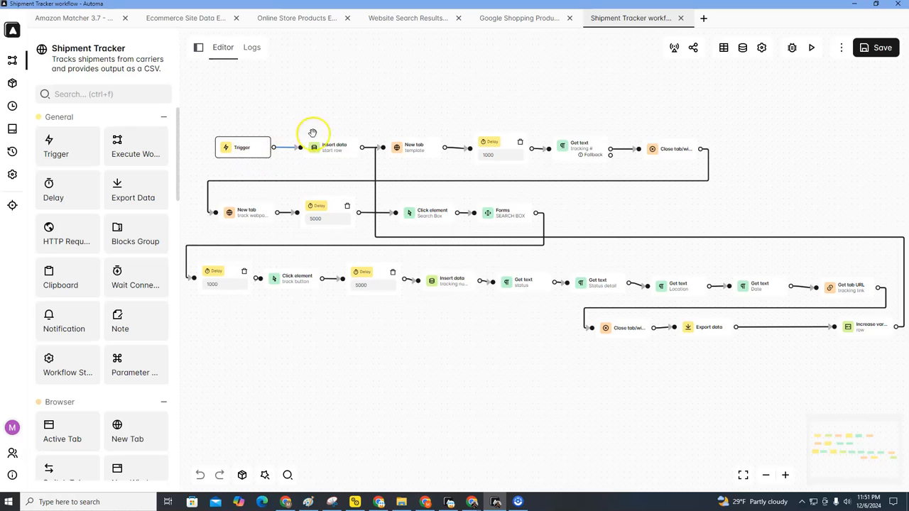
double_click(237, 153)
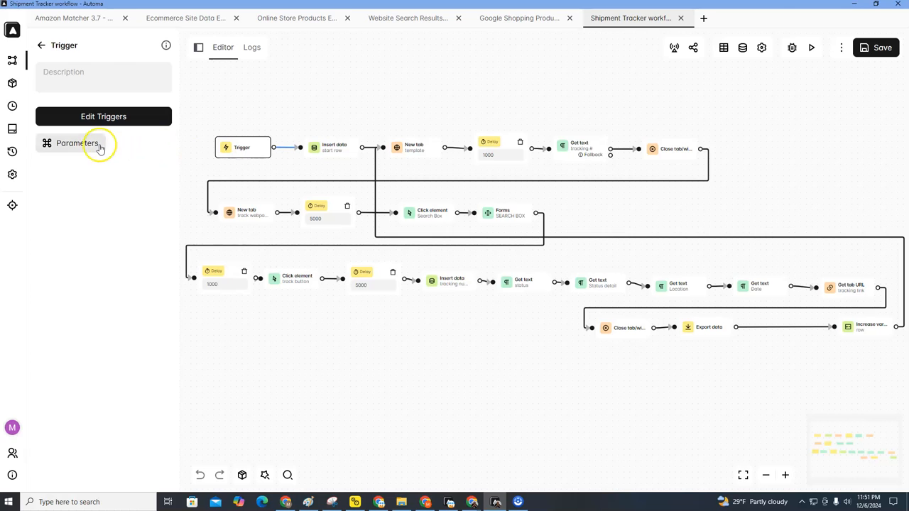
Step: Delete the old spreadsheet address from the SpreadsheetURL parameter's default value
left_click(78, 144)
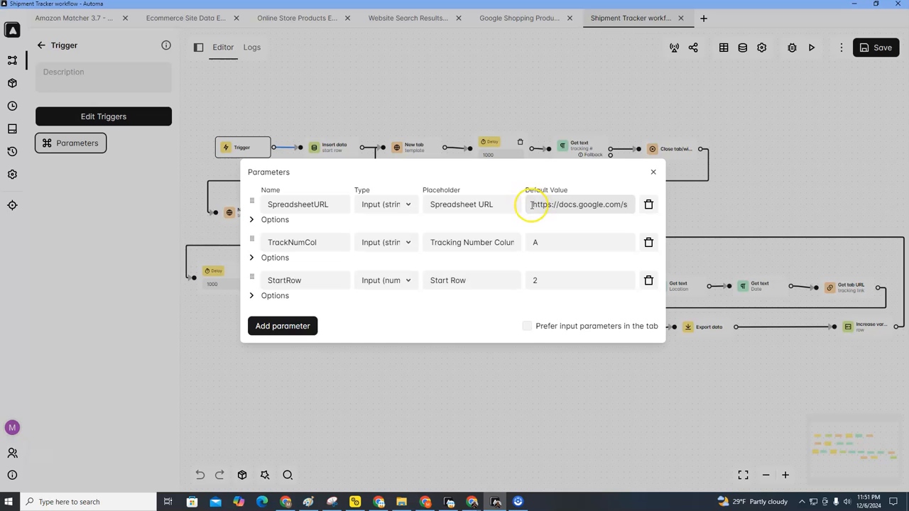
left_click_drag(531, 205, 640, 207)
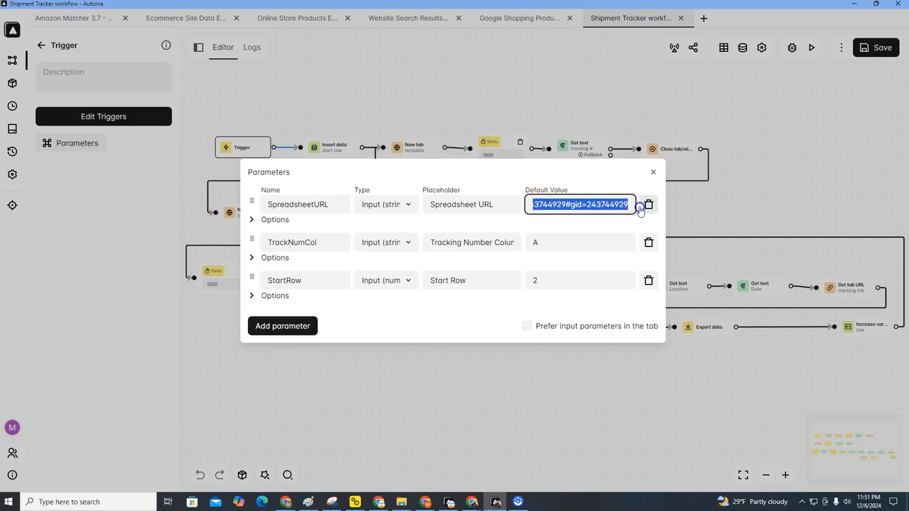
key("BackSpace")
left_click(549, 207)
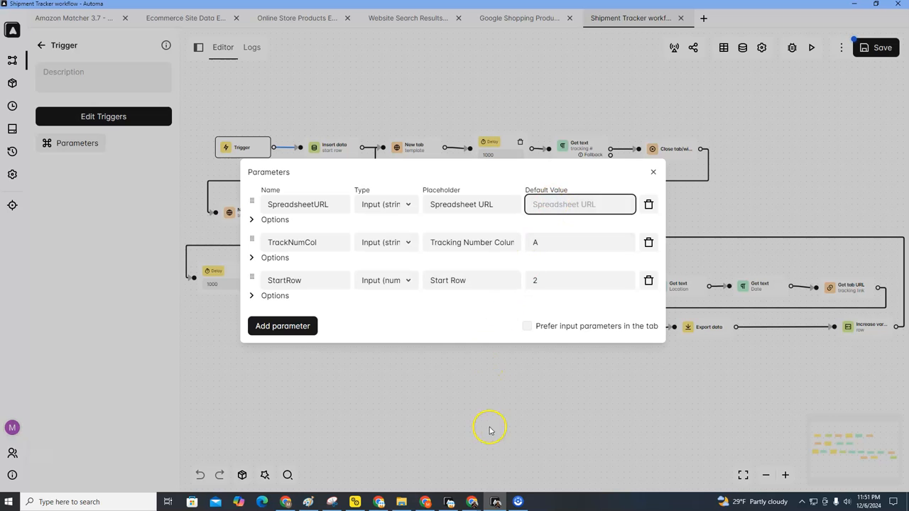
Step: Copy the Google Sheets tracking template's web address, then return to Automa's parameters
mouse_move(473, 501)
left_click(508, 469)
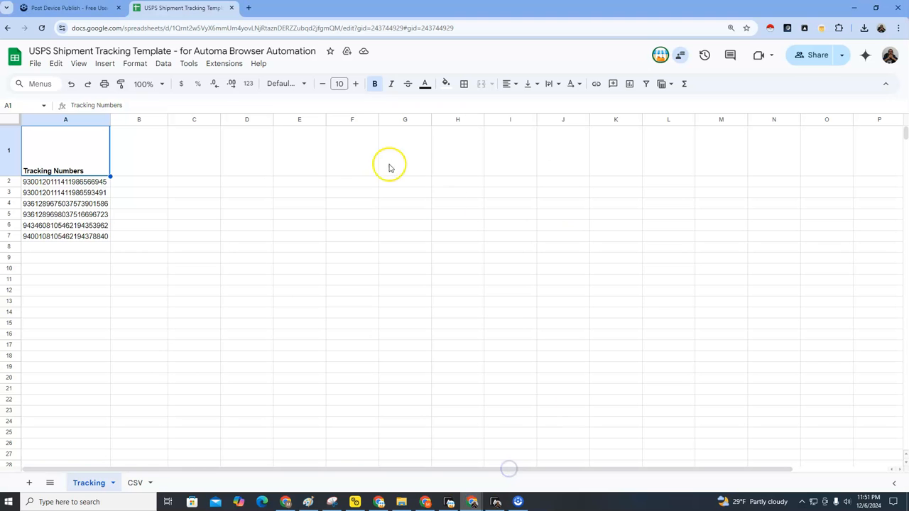
left_click(140, 28)
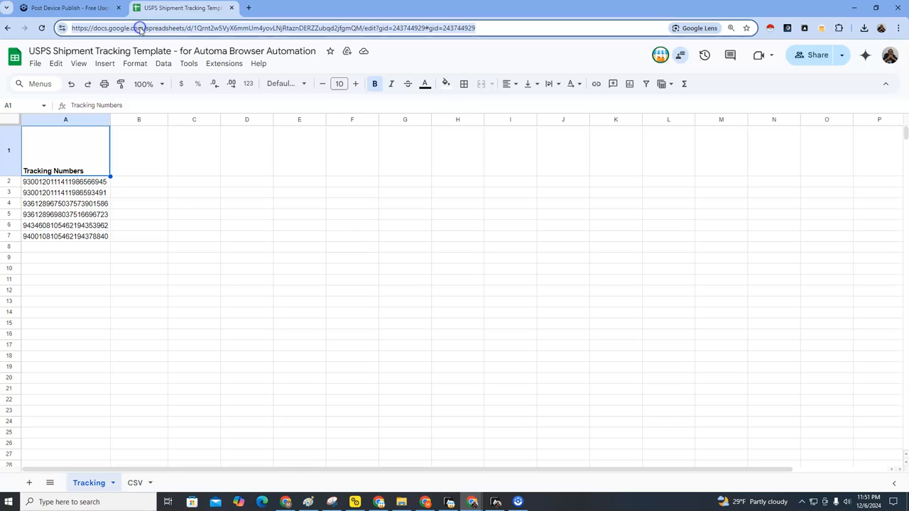
right_click(140, 29)
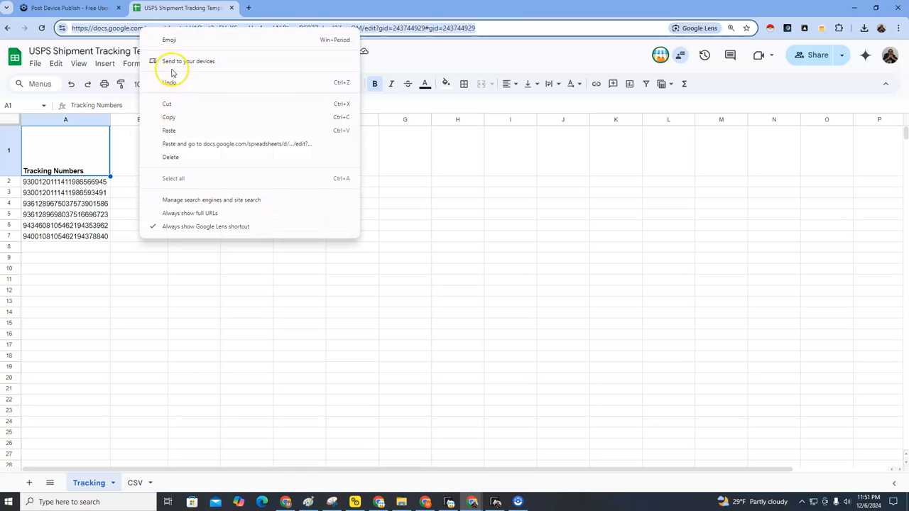
left_click(128, 28)
triple_click(127, 29)
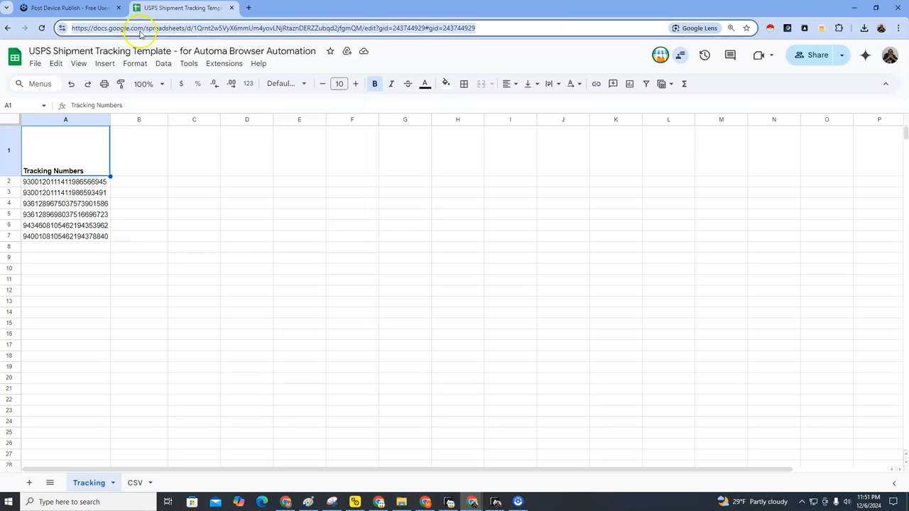
right_click(145, 32)
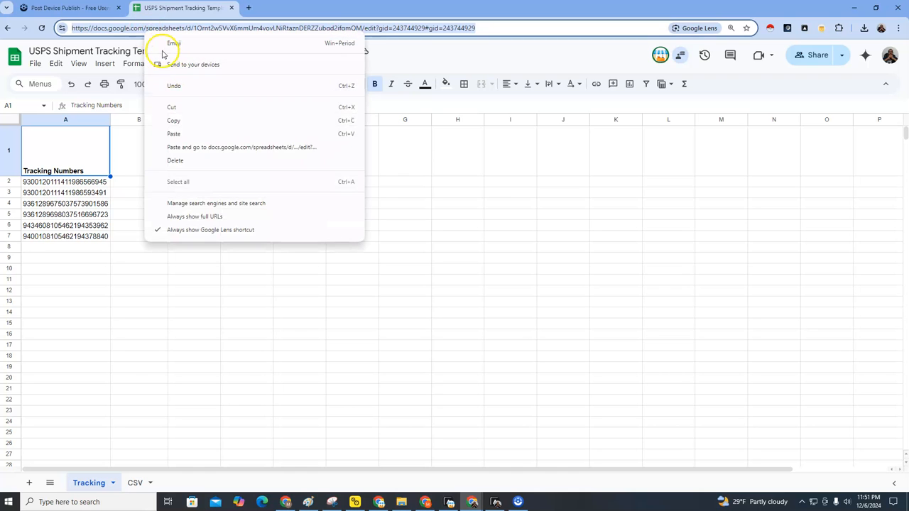
left_click(179, 125)
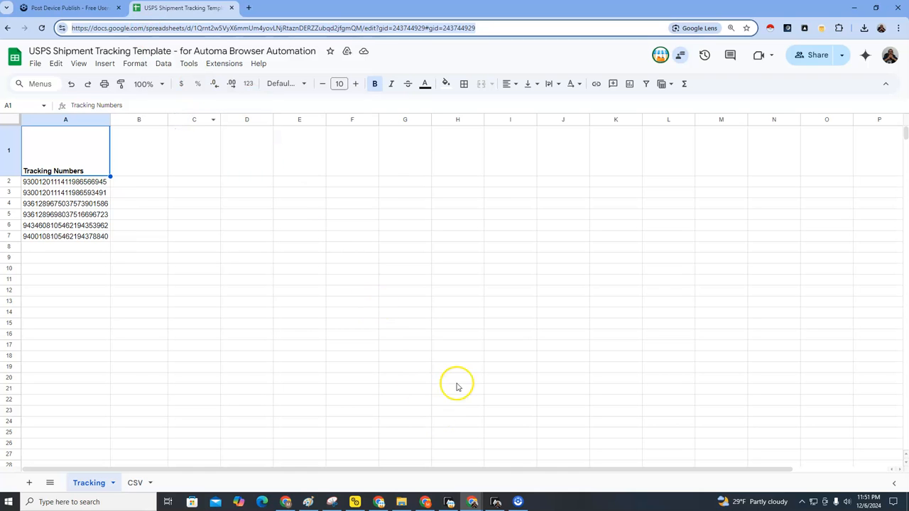
left_click(490, 501)
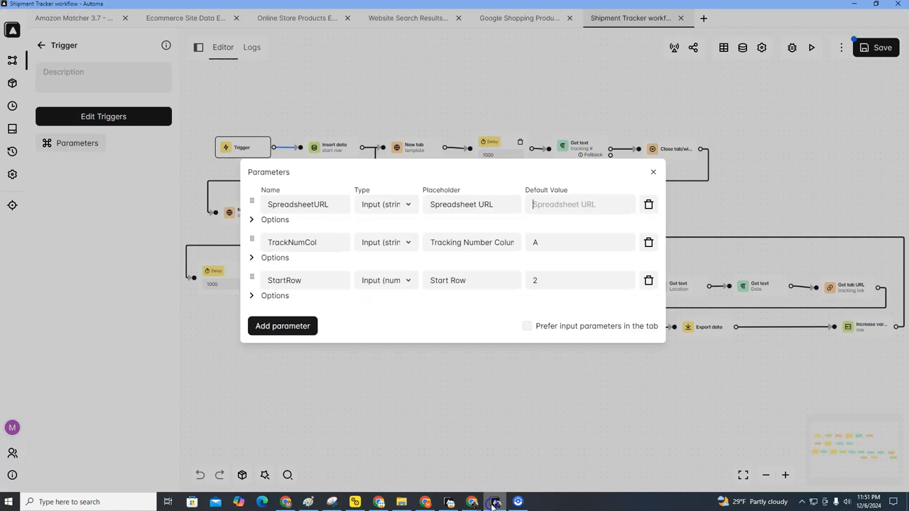
Step: Paste the copied sheet address as the SpreadsheetURL default value
right_click(540, 205)
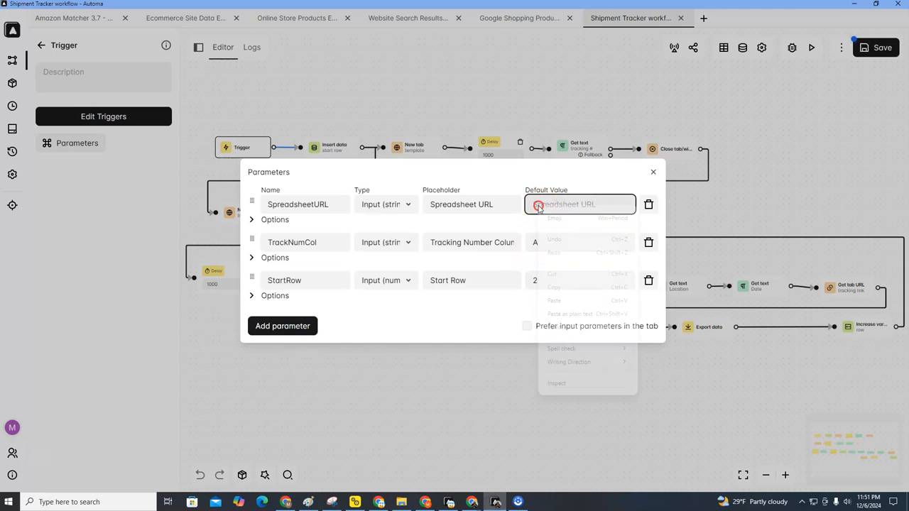
left_click(555, 298)
left_click_drag(578, 206, 546, 206)
left_click(545, 206)
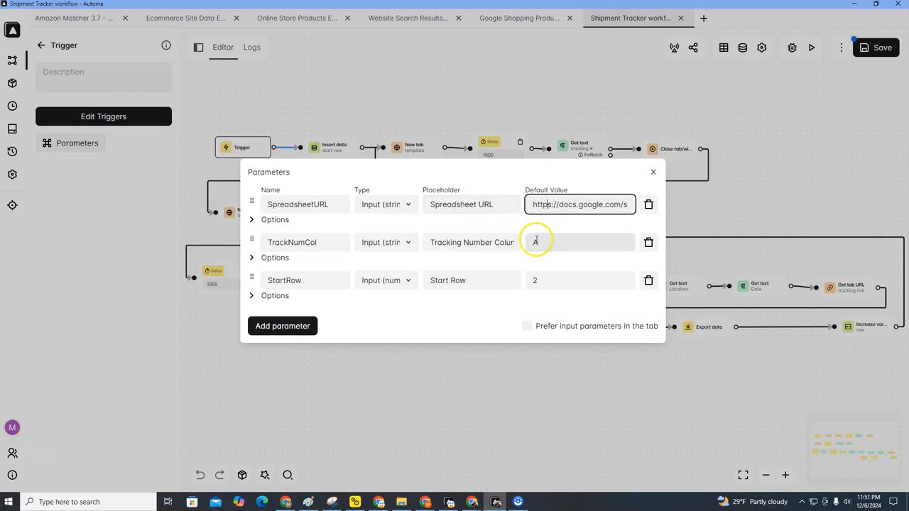
Step: Verify the tracking numbers sit in column A, keeping TrackNumCol A and StartRow 2
mouse_move(472, 499)
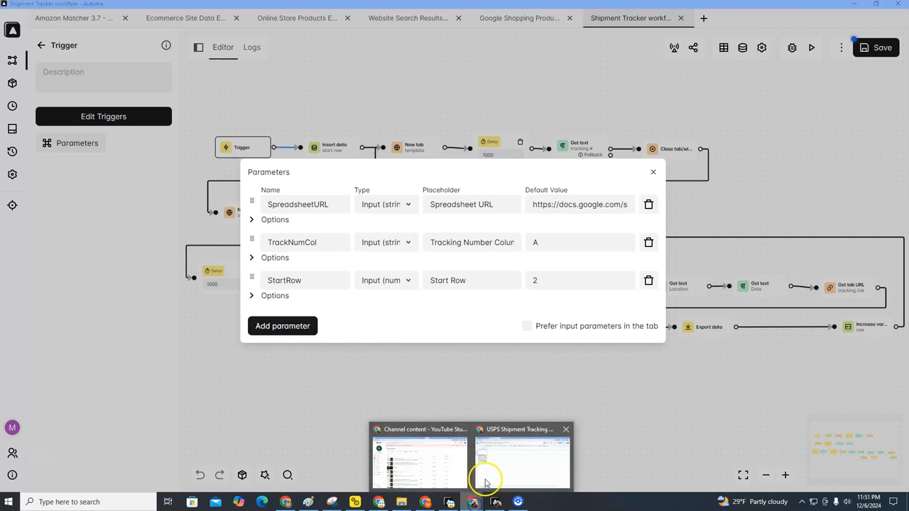
left_click(500, 470)
left_click(74, 119)
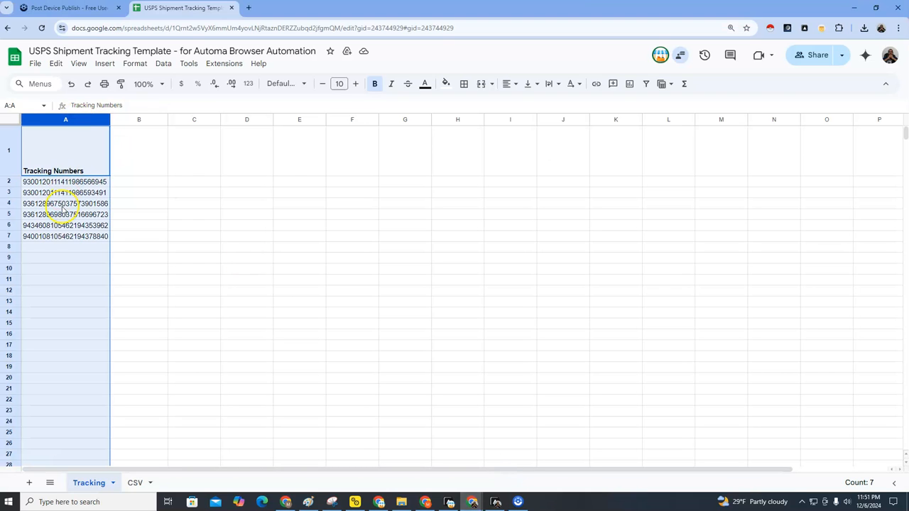
left_click(495, 502)
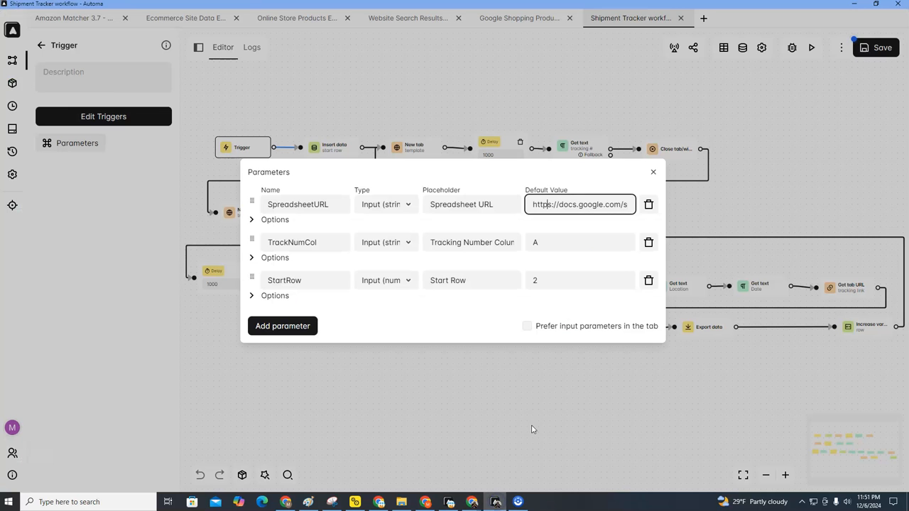
left_click(550, 242)
left_click(545, 285)
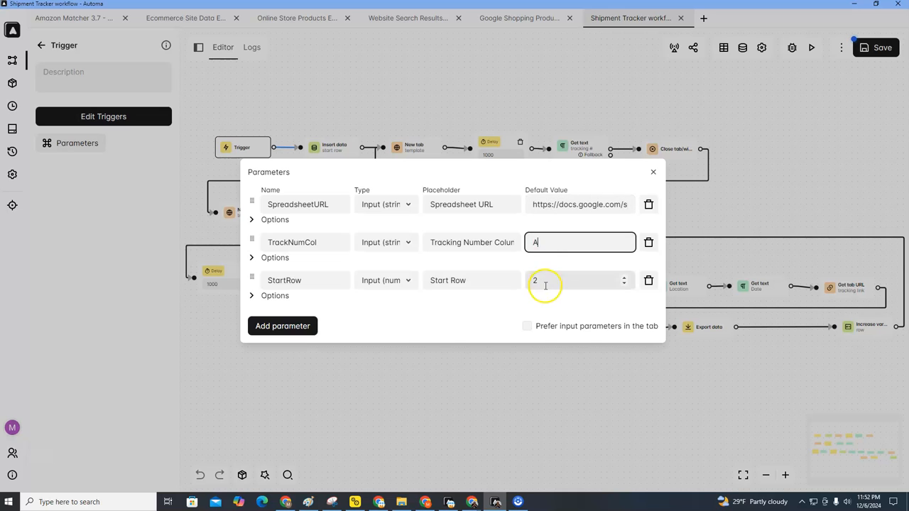
left_click(548, 244)
left_click(546, 279)
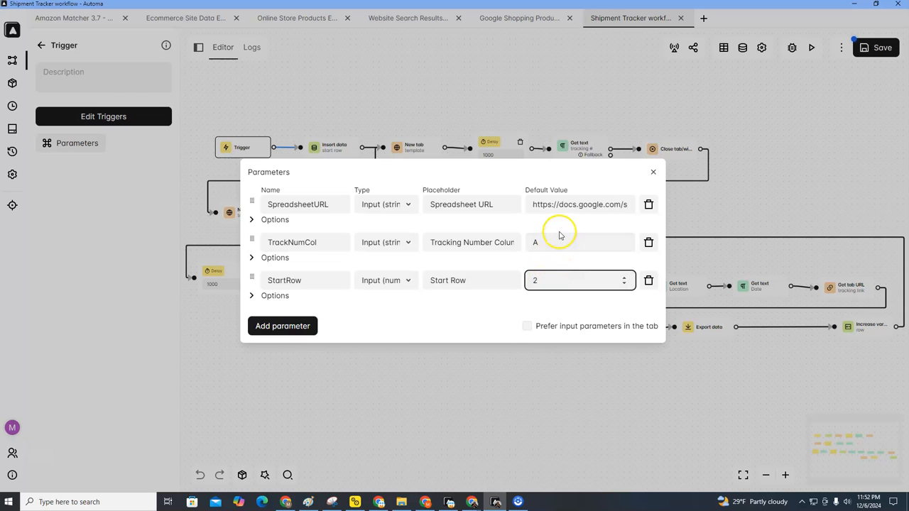
left_click(546, 273)
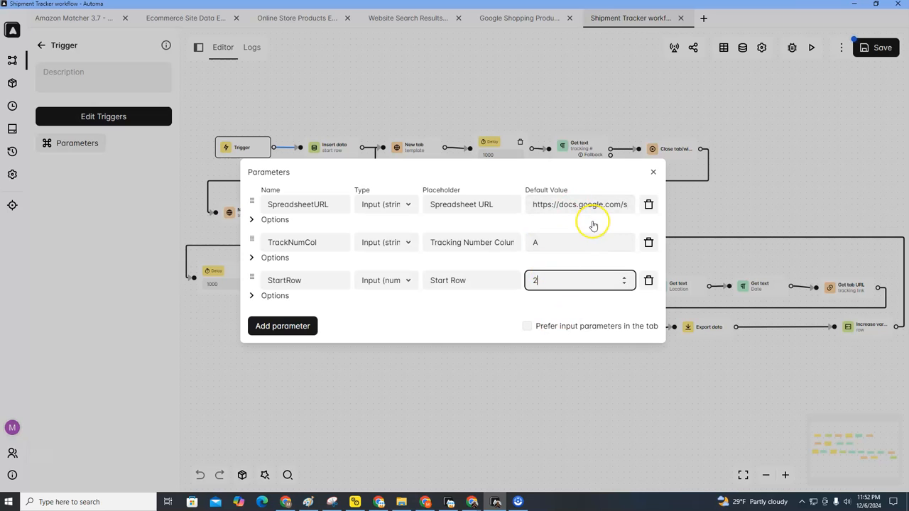
mouse_move(473, 497)
left_click(513, 461)
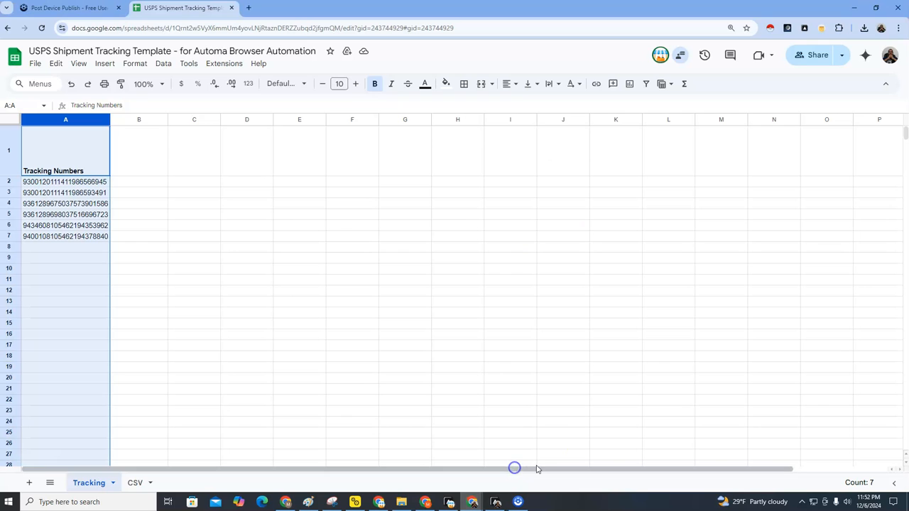
Step: Inspect the Tracking sheet's web address and select its header cell A1
left_click(262, 27)
left_click(262, 28)
left_click(209, 216)
left_click(97, 166)
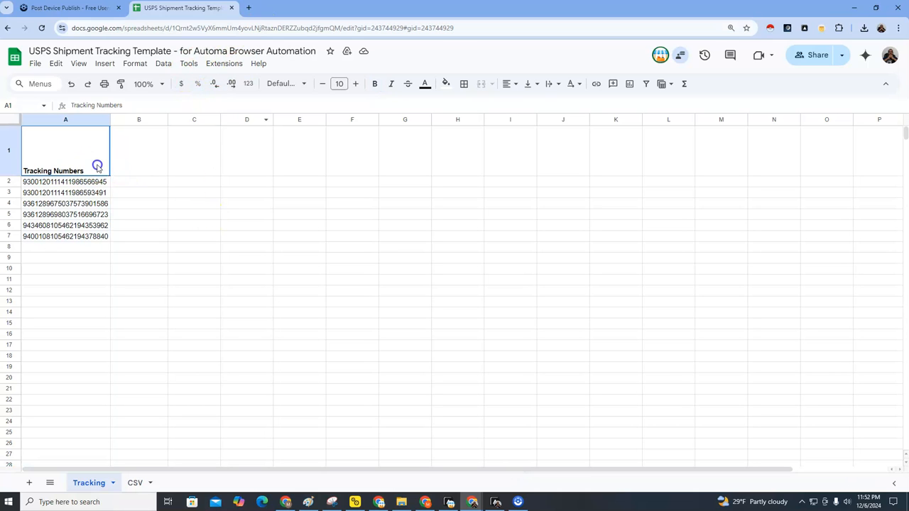
Step: Compare the empty CSV sheet with the Tracking sheet's column A, then return to Automa
left_click(136, 481)
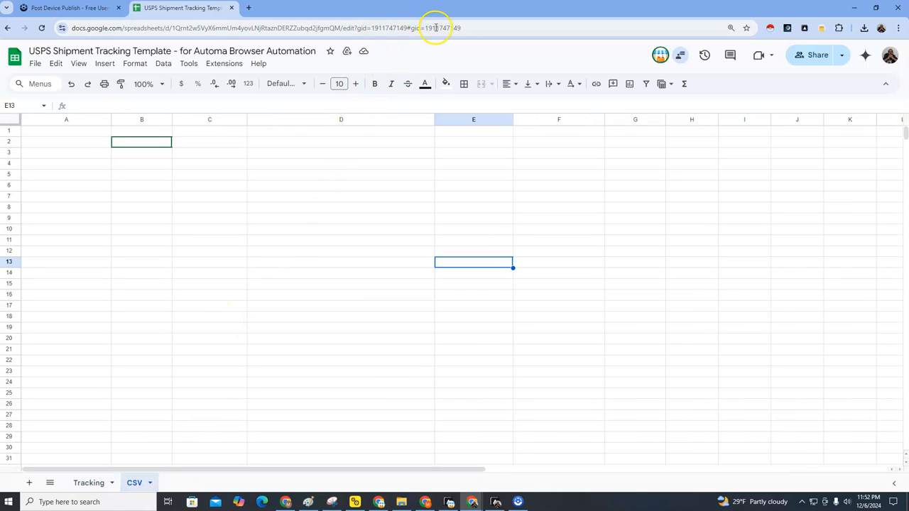
left_click(90, 486)
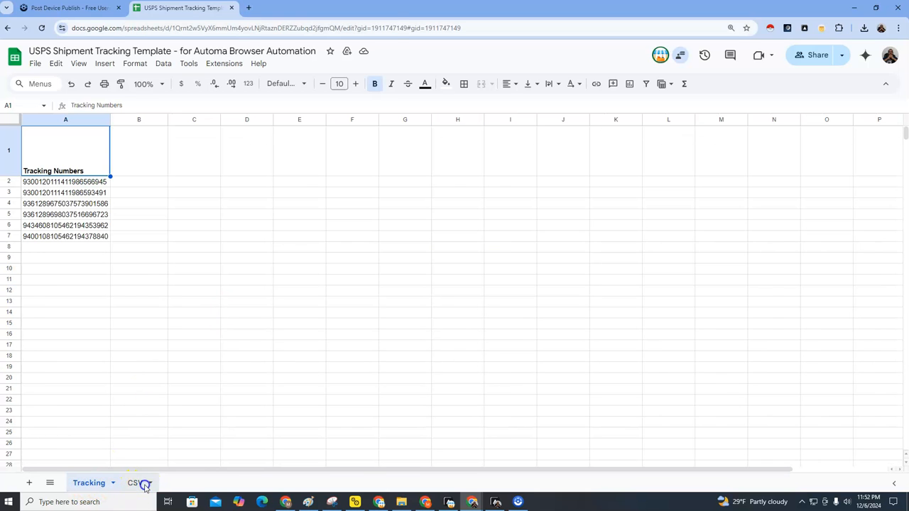
left_click(142, 484)
left_click(83, 485)
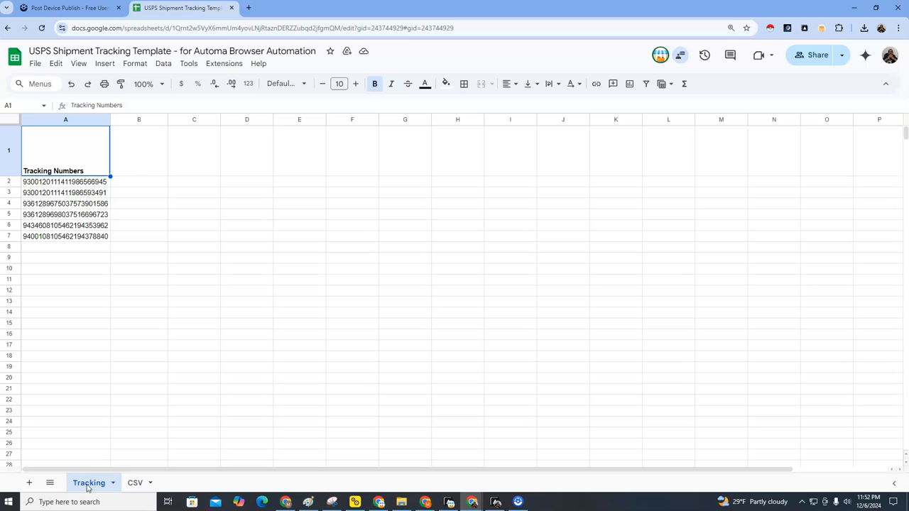
left_click(67, 118)
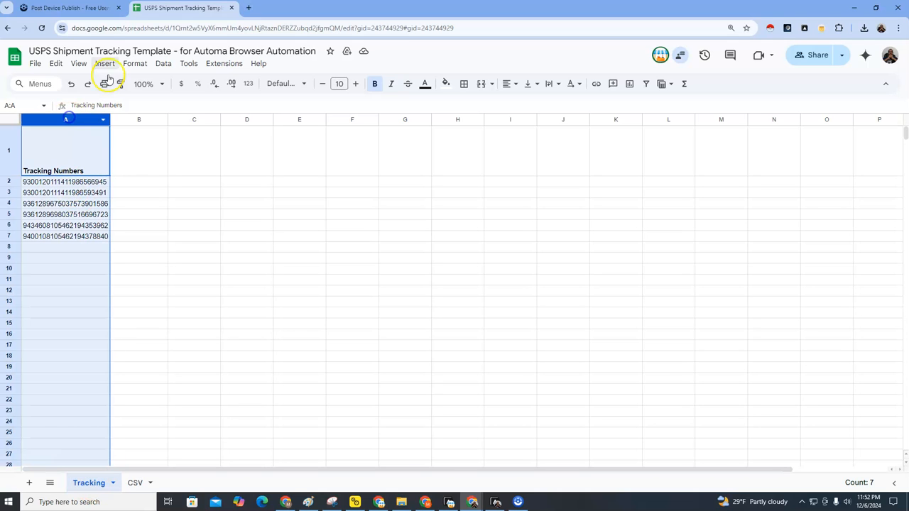
left_click(121, 27)
left_click(83, 149)
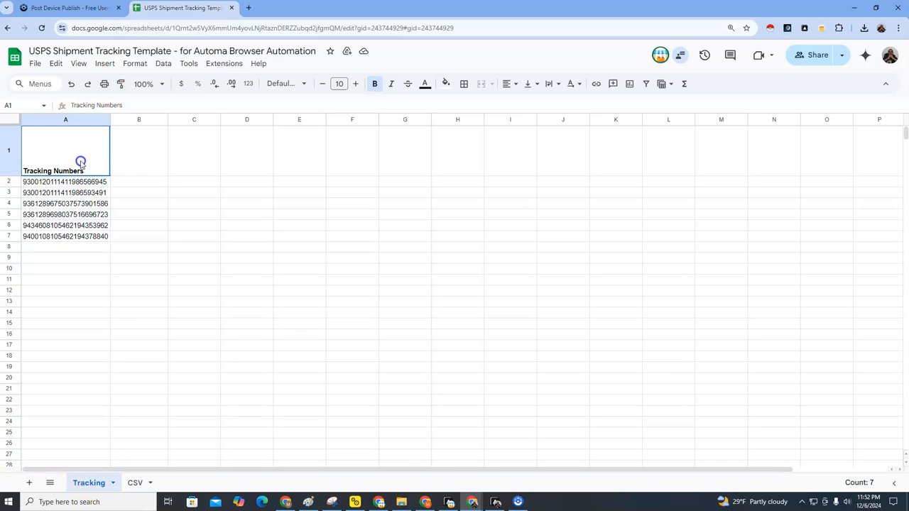
left_click(493, 501)
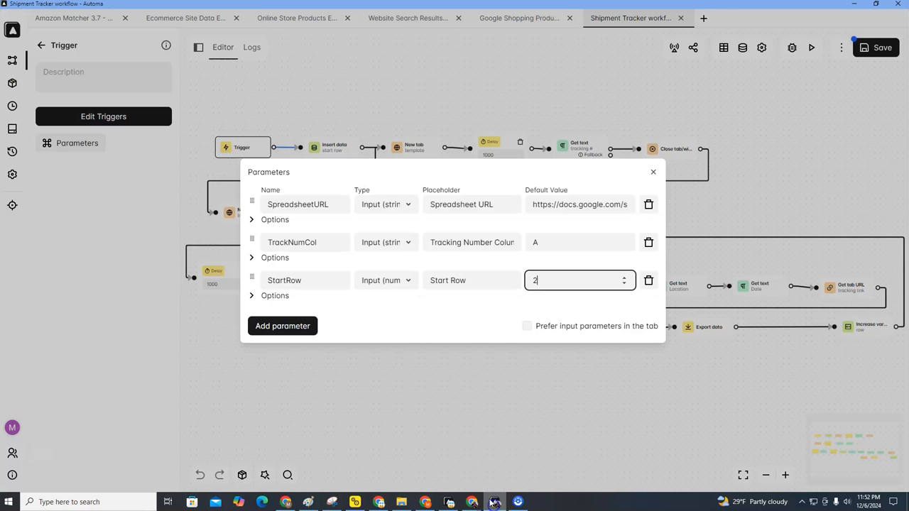
Step: Close the Parameters dialog and save the Shipment Tracker workflow
left_click(651, 173)
left_click(868, 48)
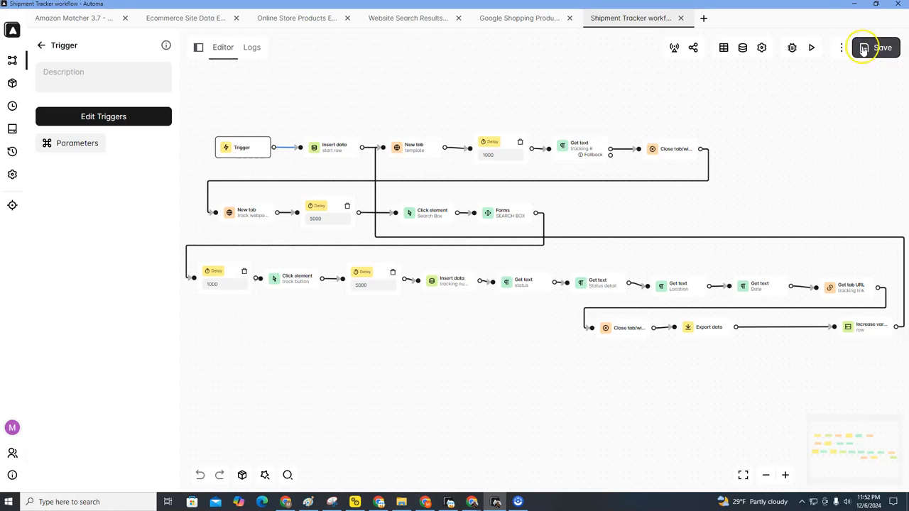
Step: Run the workflow with the current parameters and open the exported shipment_tracking (5).csv
left_click(812, 50)
left_click(622, 430)
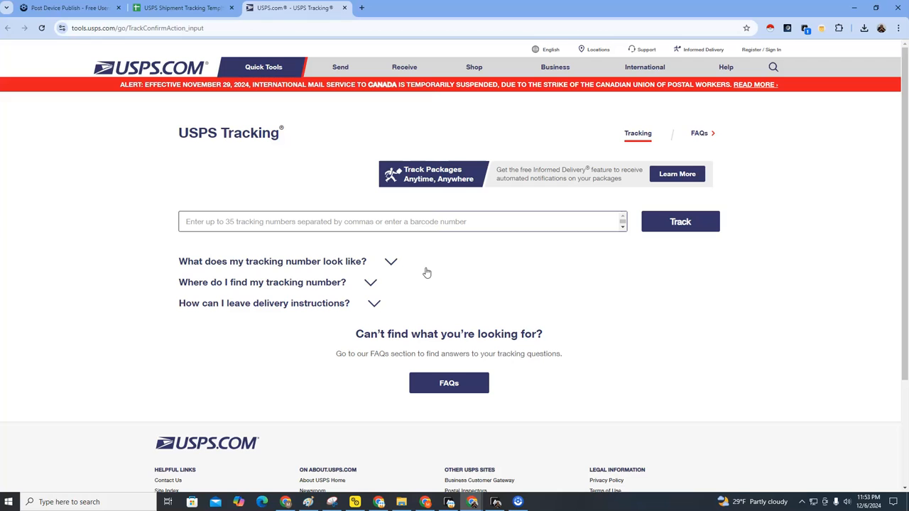
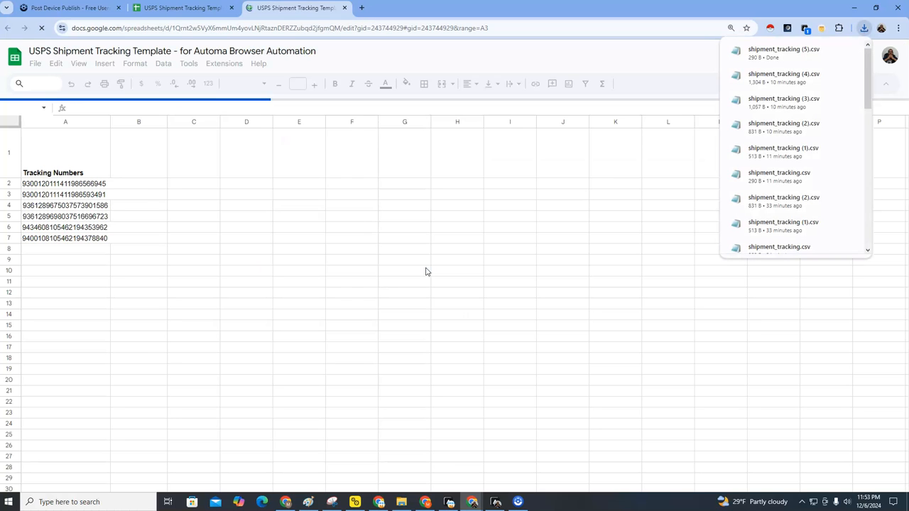
mouse_move(848, 55)
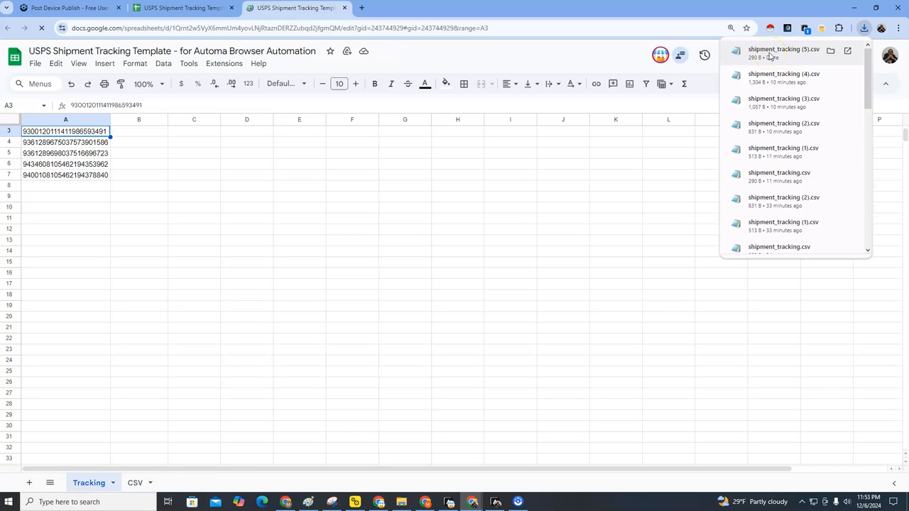
left_click(847, 53)
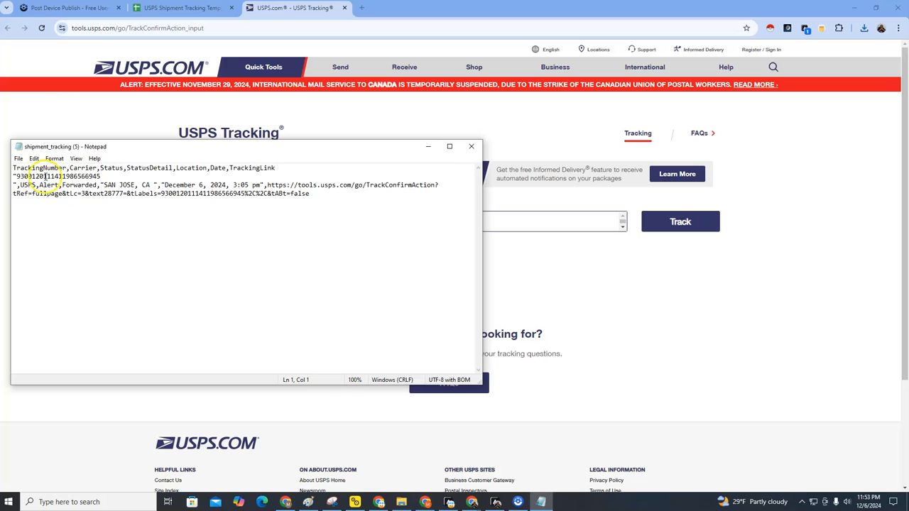
Step: Let the next tracking number be entered, then review and close shipment_tracking (6).csv
left_click(427, 146)
type("930012011141198659")
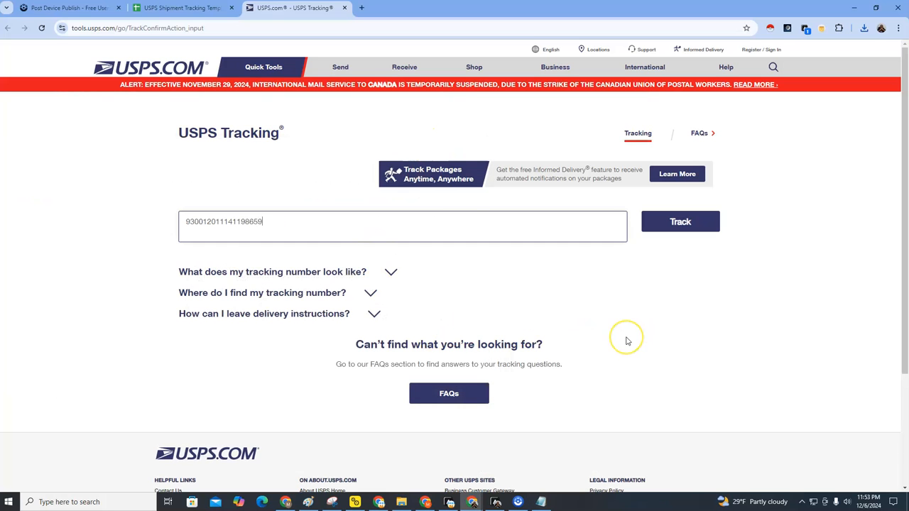
type("3491")
left_click(627, 340)
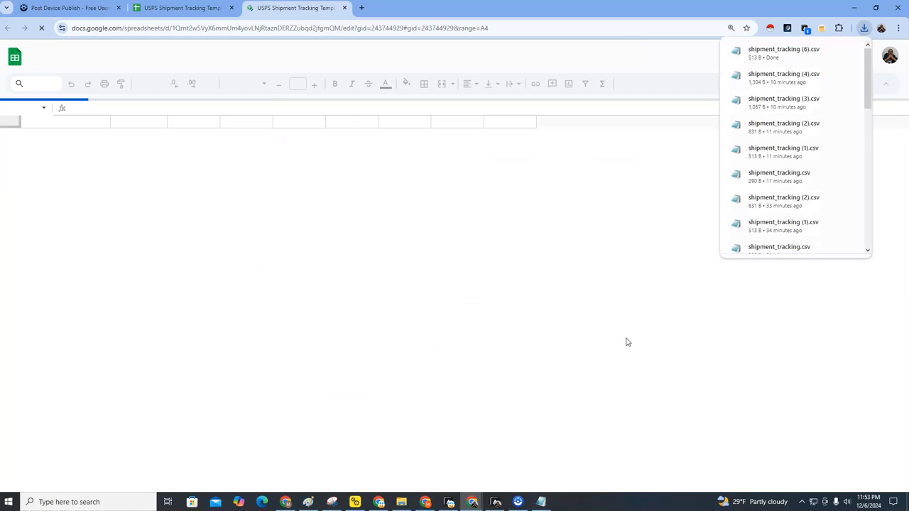
left_click(846, 52)
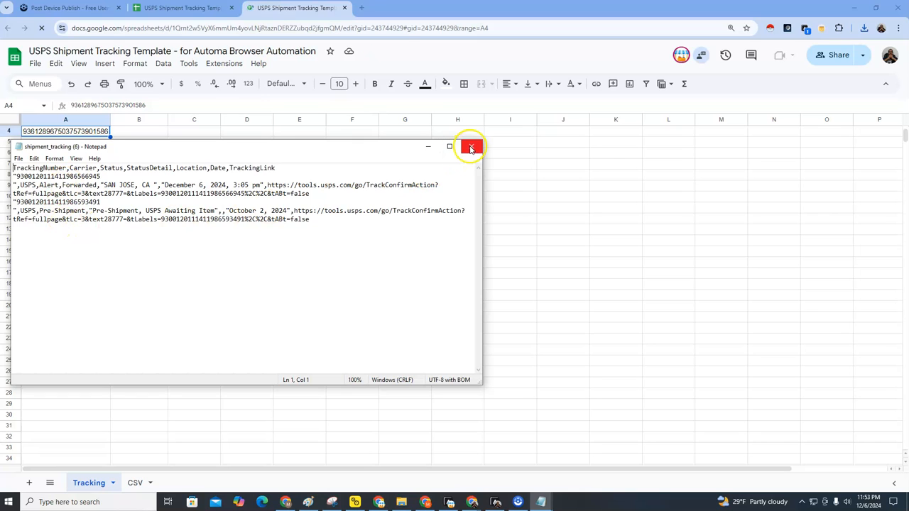
left_click(471, 148)
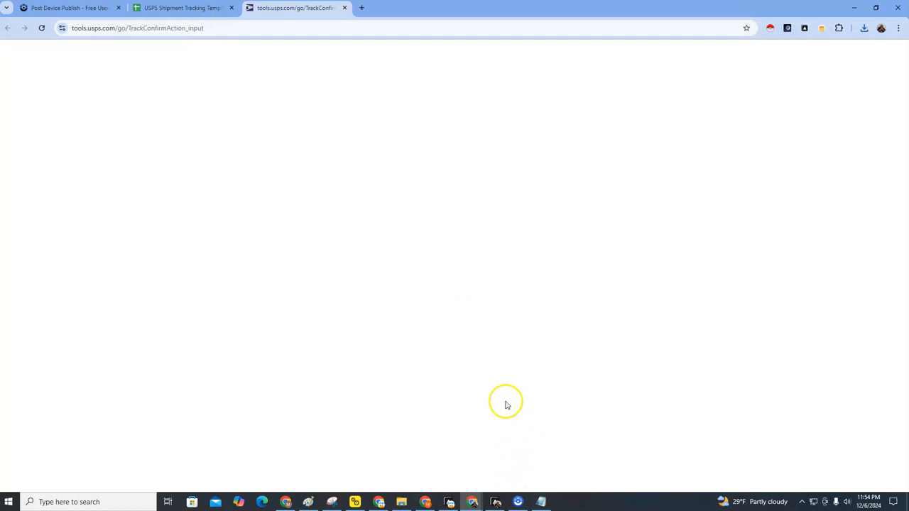
Step: View the latest failed Shipment Tracker run's details in Logs, then close the Logs modal
left_click(496, 501)
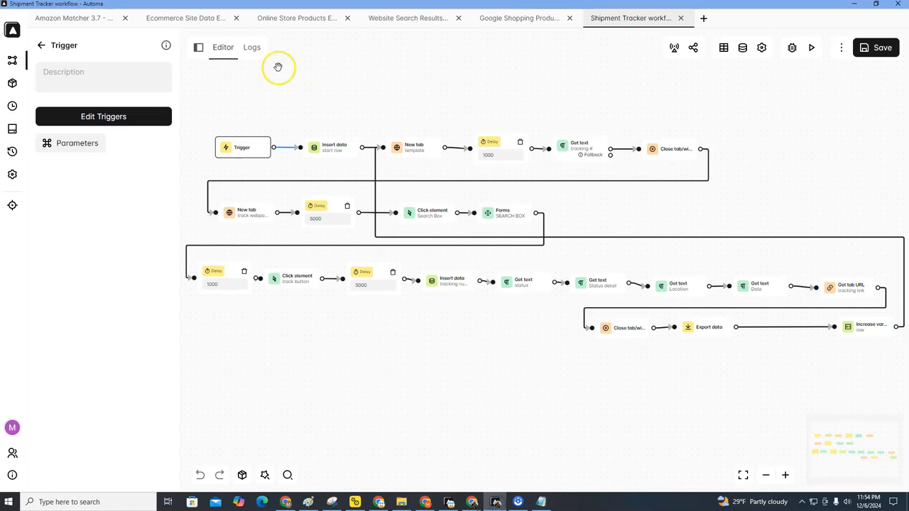
left_click(253, 47)
left_click(282, 106)
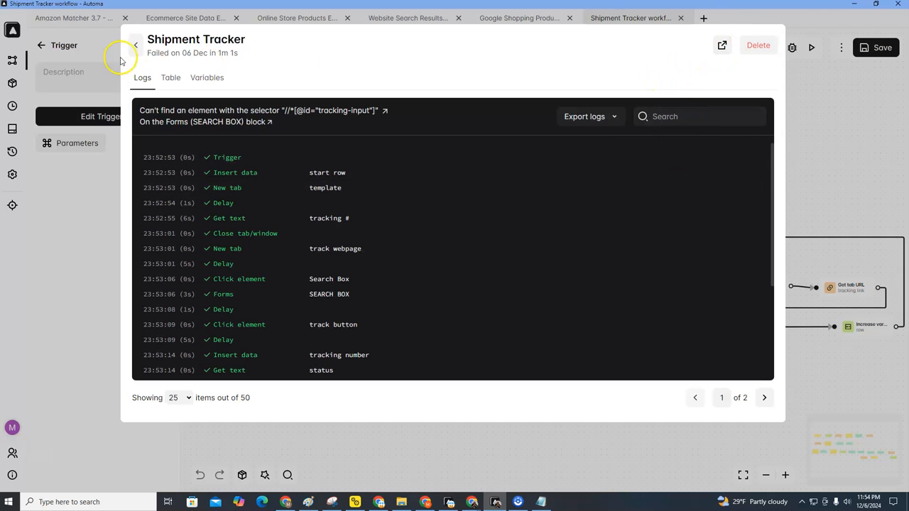
left_click(139, 46)
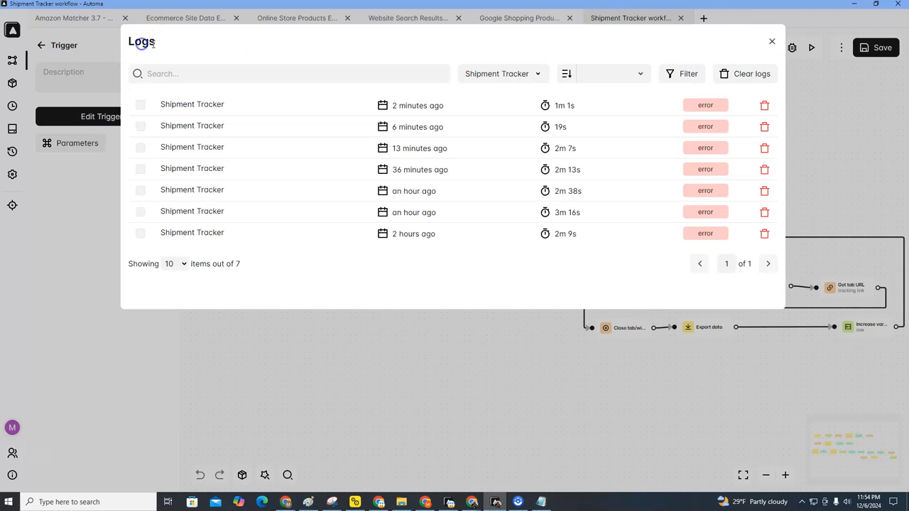
left_click(770, 41)
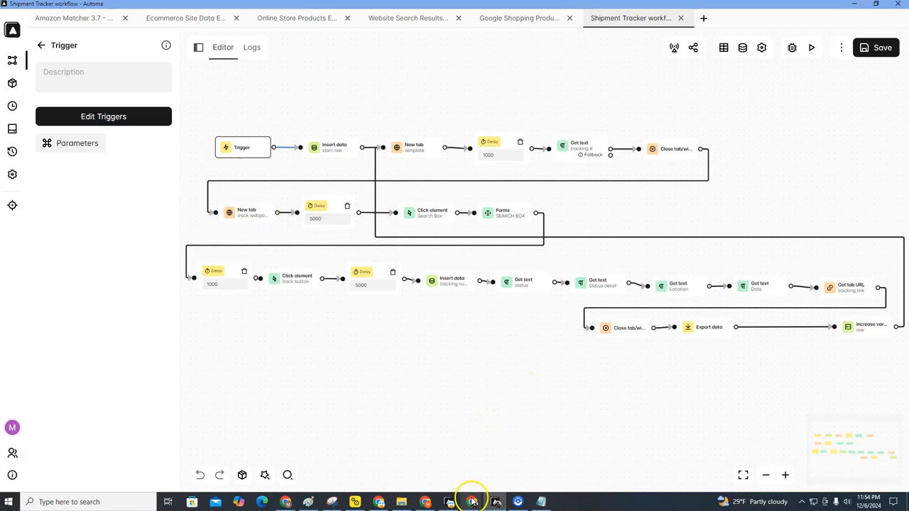
Step: Go to cell A1 of the CSV sheet in the USPS Shipment Tracking Template spreadsheet
mouse_move(472, 501)
left_click(511, 462)
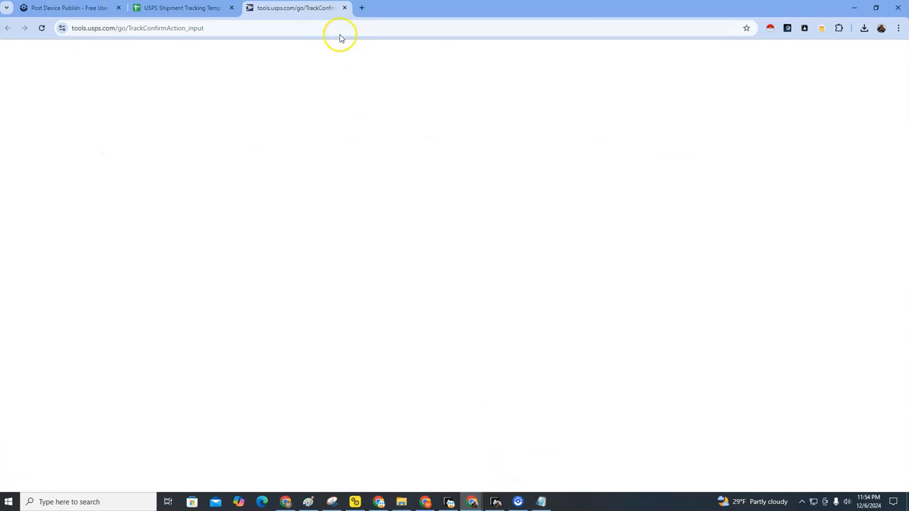
left_click(174, 9)
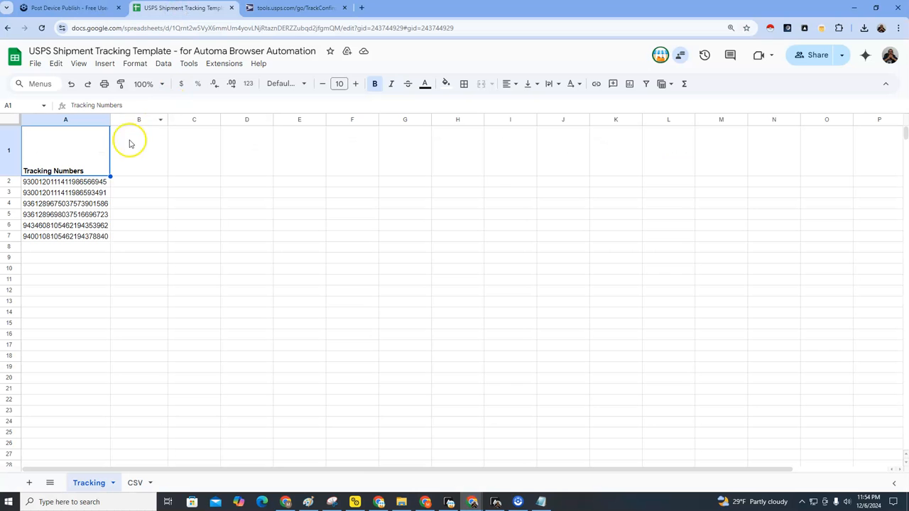
left_click(134, 482)
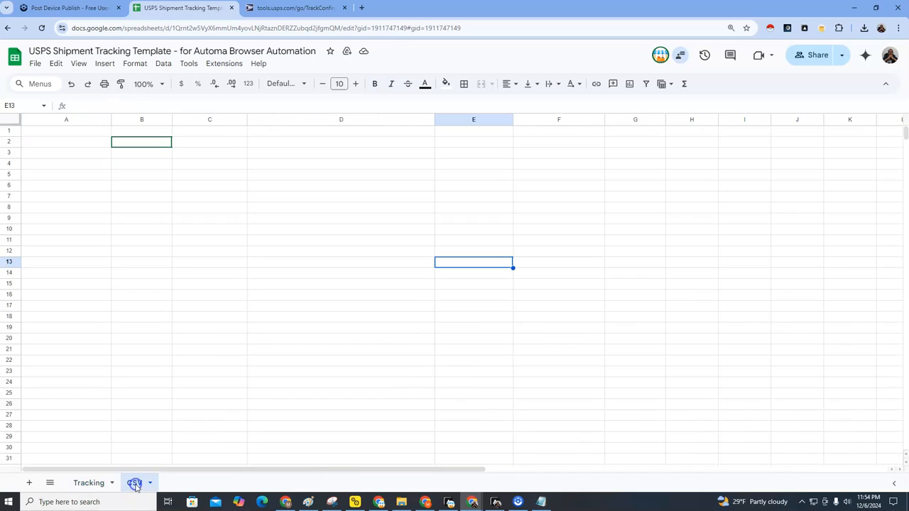
left_click(68, 131)
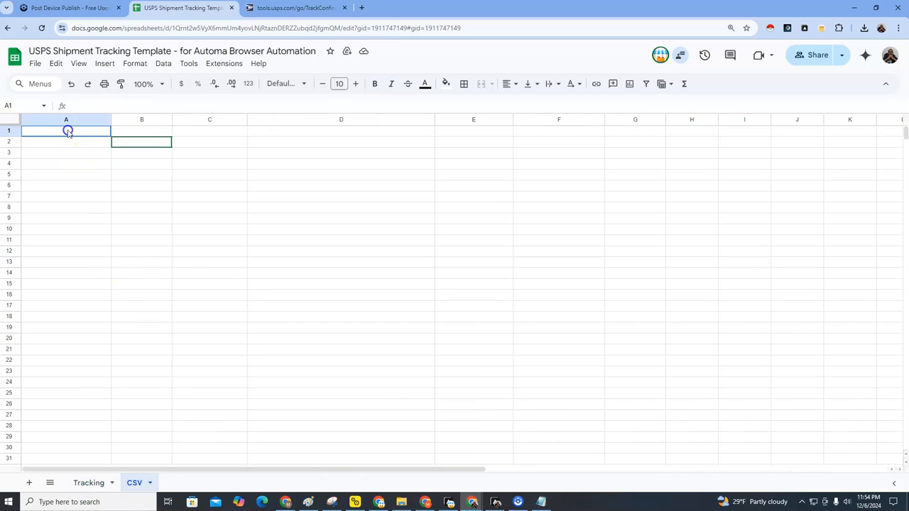
Step: Import shipment_tracking (6).csv into the CSV sheet with Replace current sheet
left_click(35, 63)
left_click(56, 115)
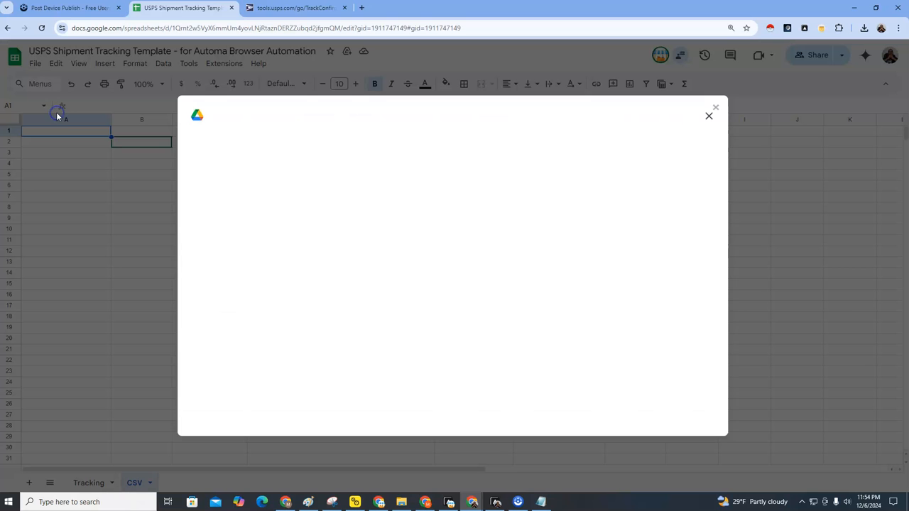
left_click(368, 150)
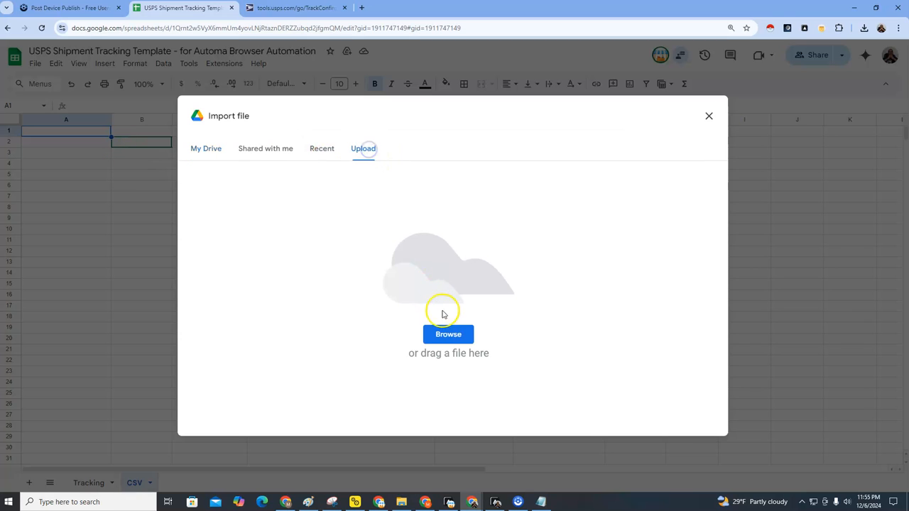
left_click(450, 337)
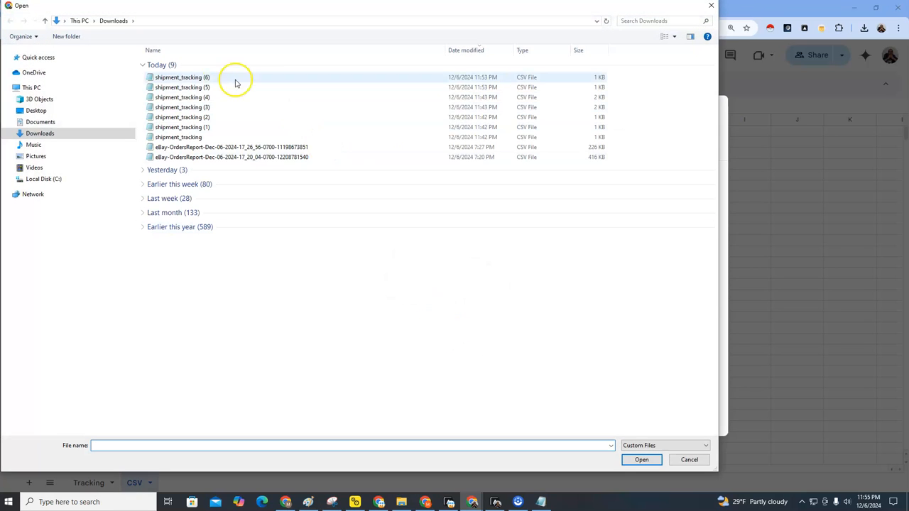
left_click(201, 77)
left_click(642, 459)
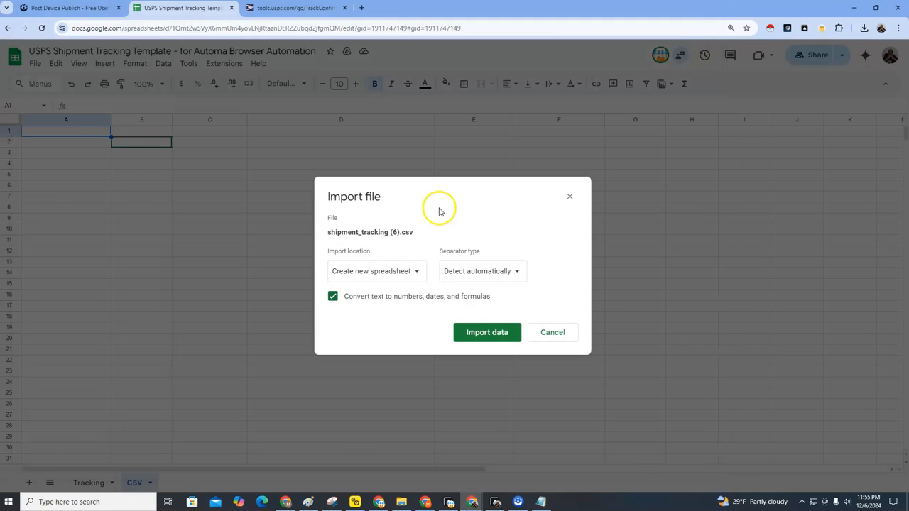
left_click(377, 270)
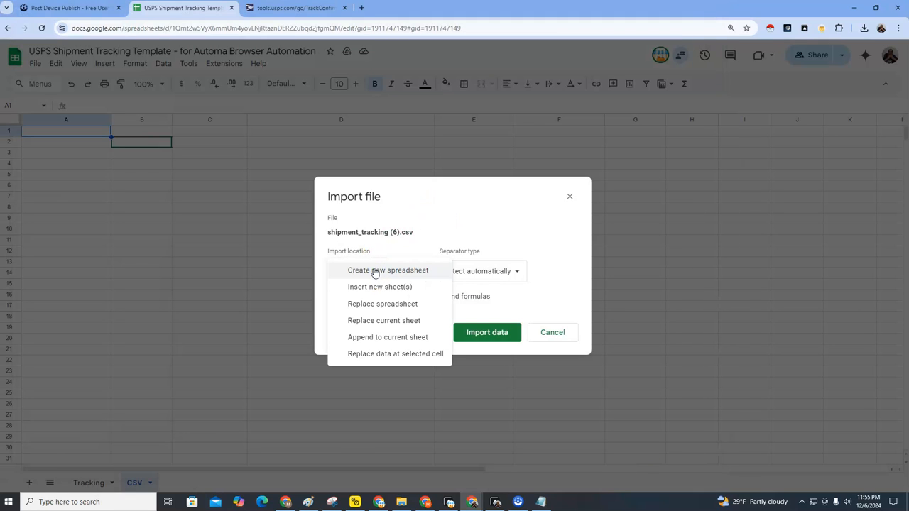
left_click(387, 320)
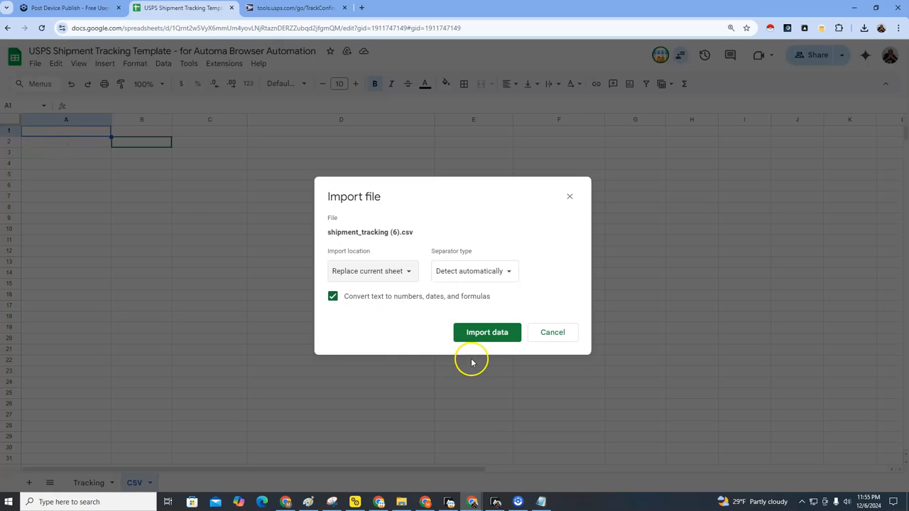
left_click(404, 272)
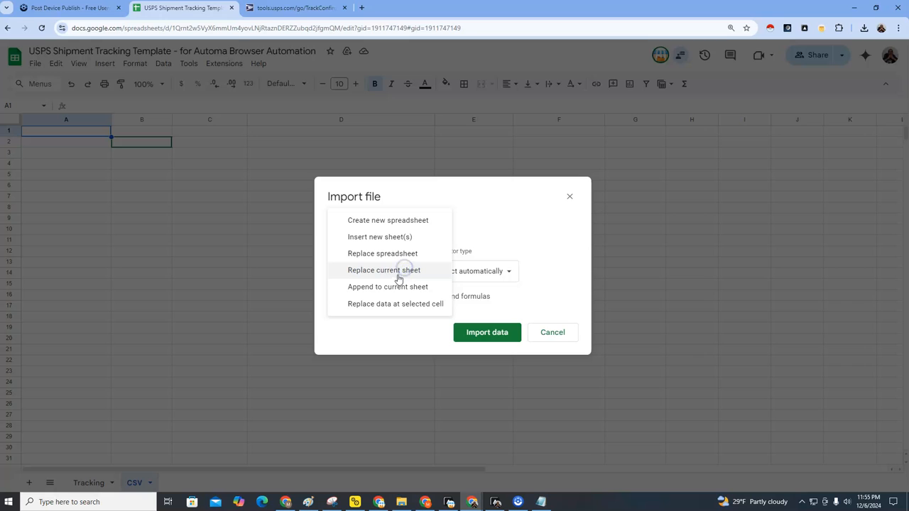
left_click(393, 272)
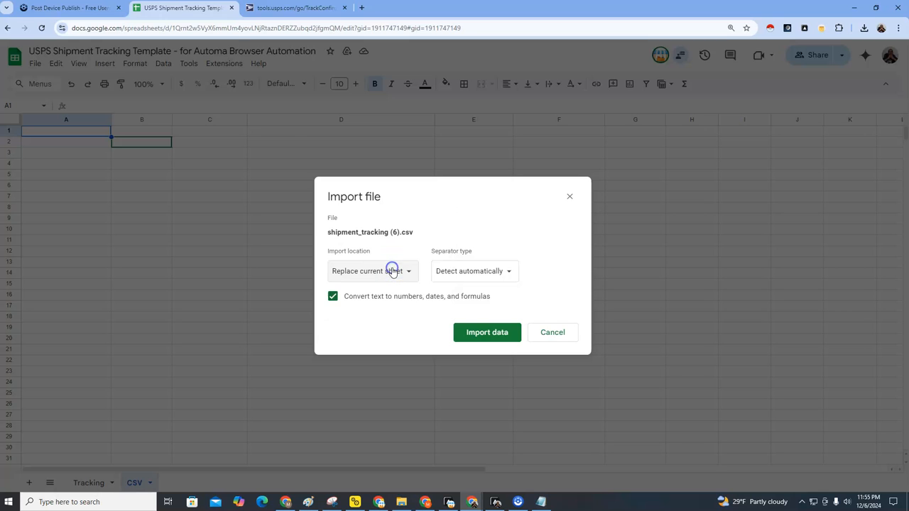
left_click(485, 333)
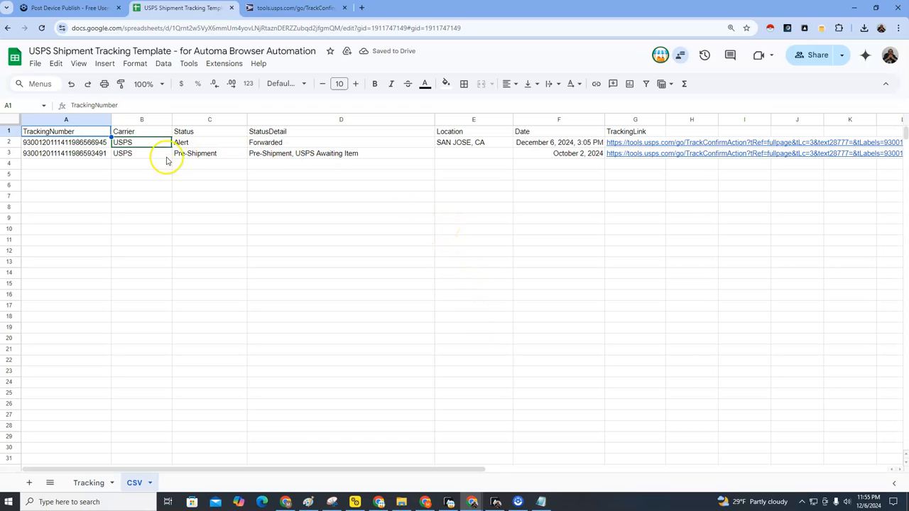
Step: Select the imported rows and open the first shipment's tracking link from G2
left_click_drag(83, 144, 318, 166)
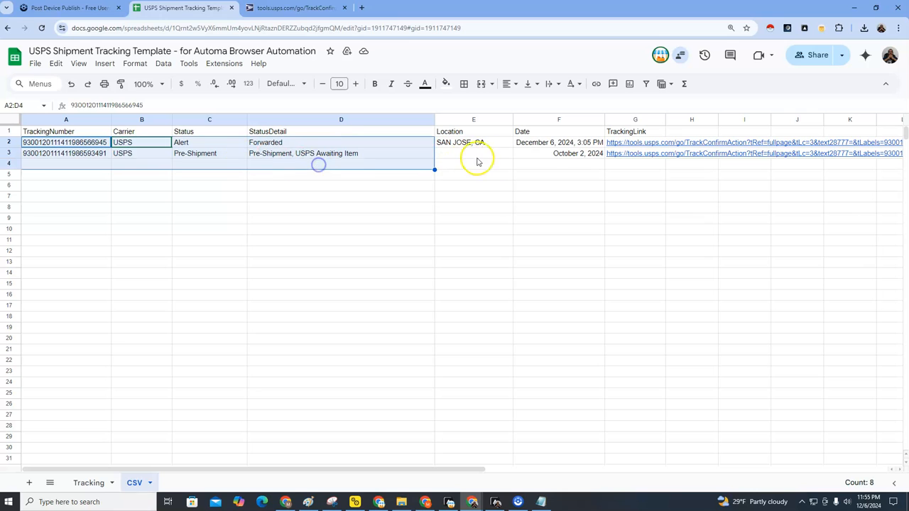
left_click(628, 144)
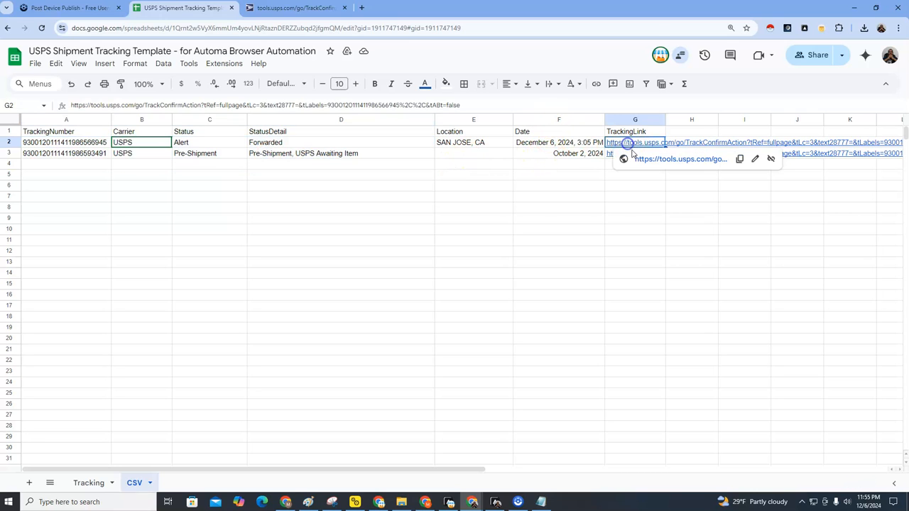
left_click(641, 160)
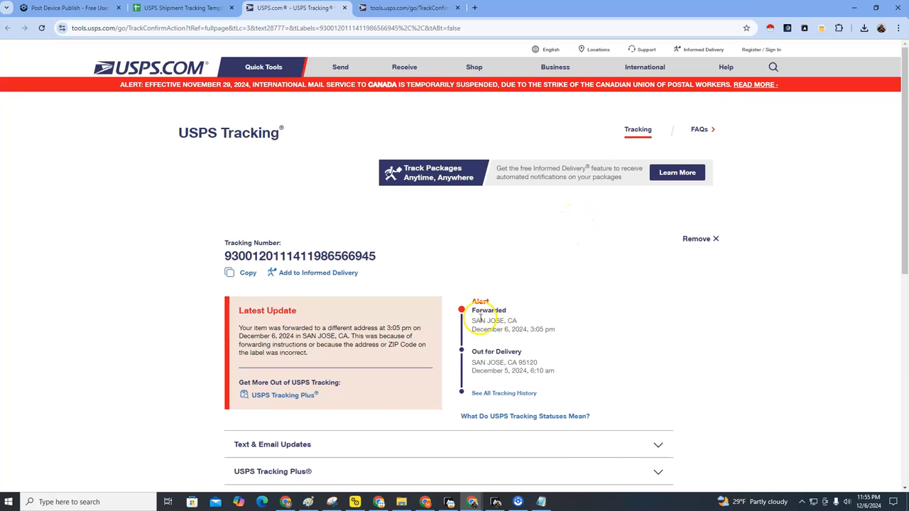
left_click_drag(473, 304, 521, 327)
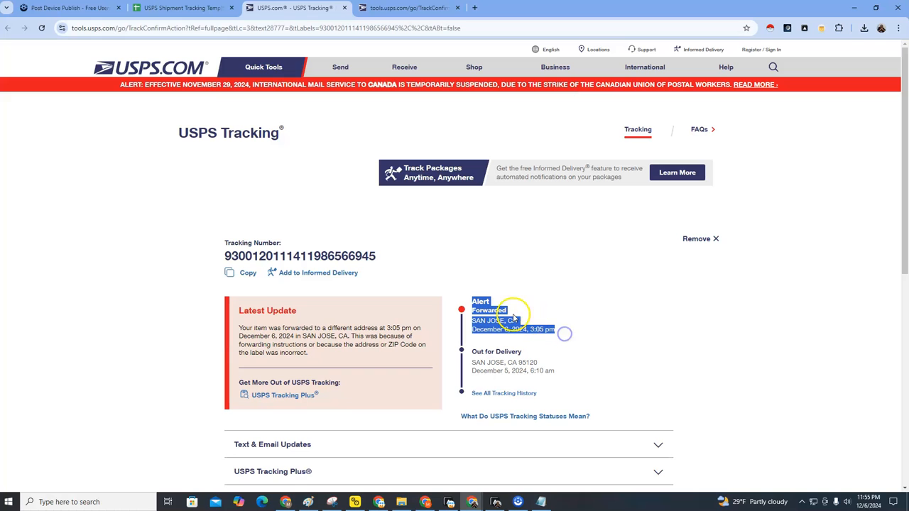
Step: Compare the first shipment's Status, StatusDetail, Location and Date against its USPS tracking page
left_click(178, 10)
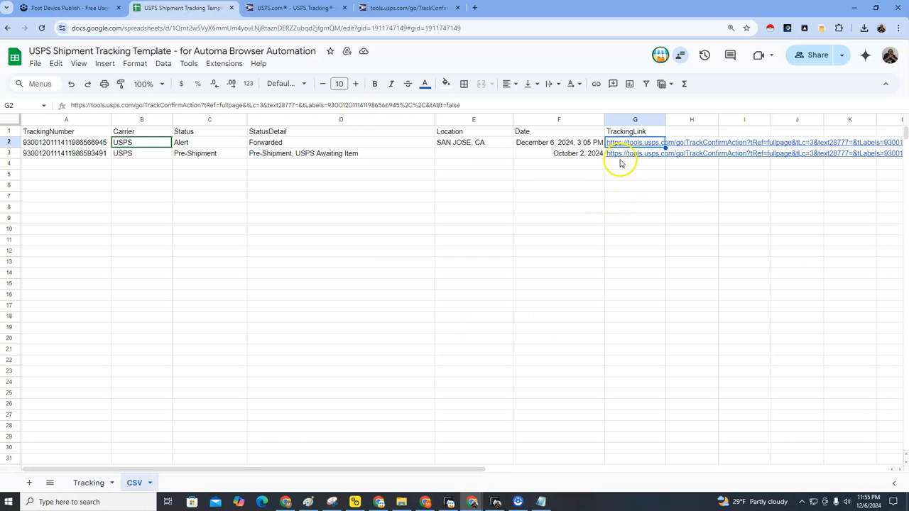
left_click(188, 143)
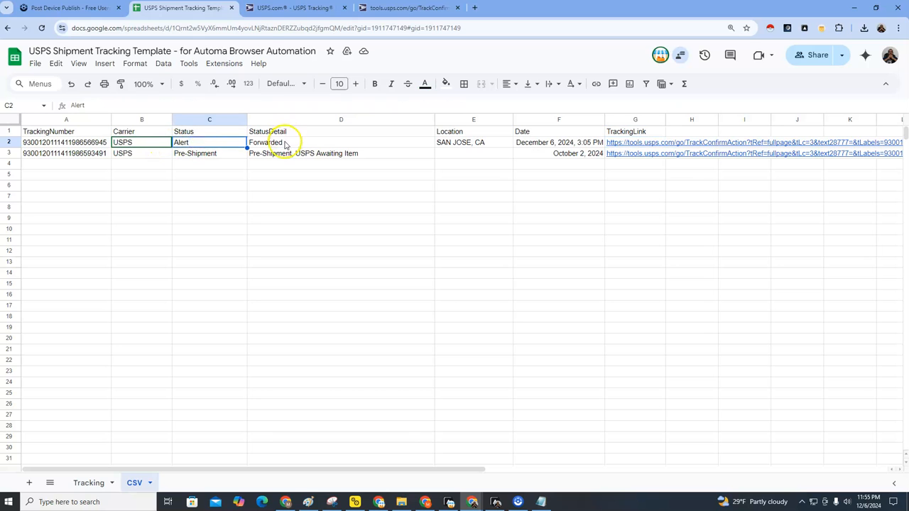
left_click(286, 144)
left_click(290, 10)
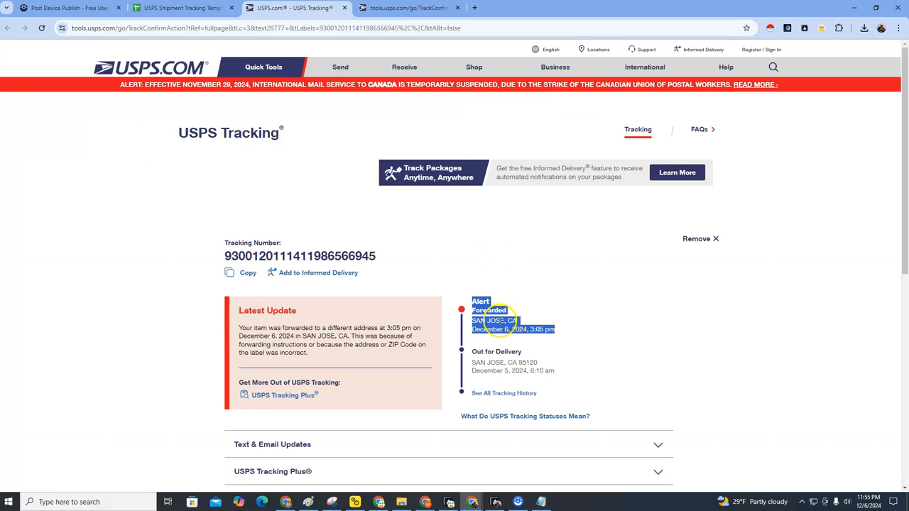
left_click(186, 9)
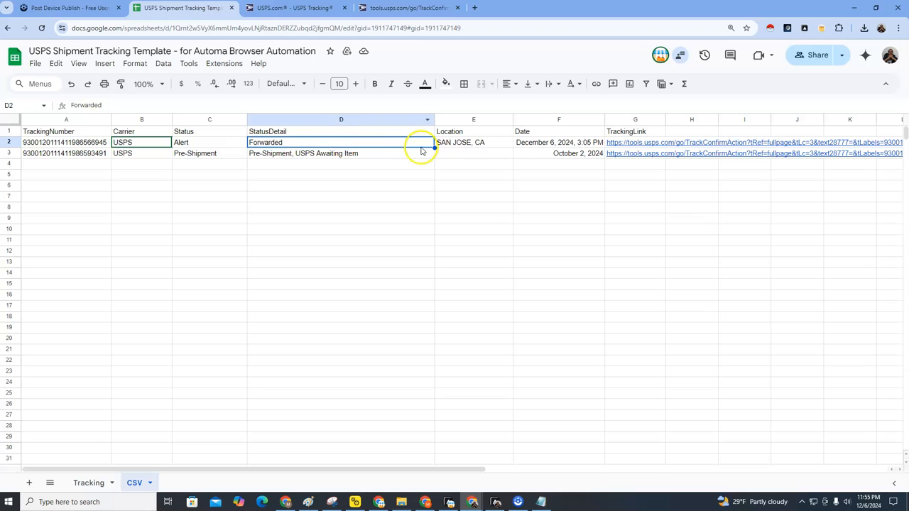
left_click(473, 145)
left_click(537, 143)
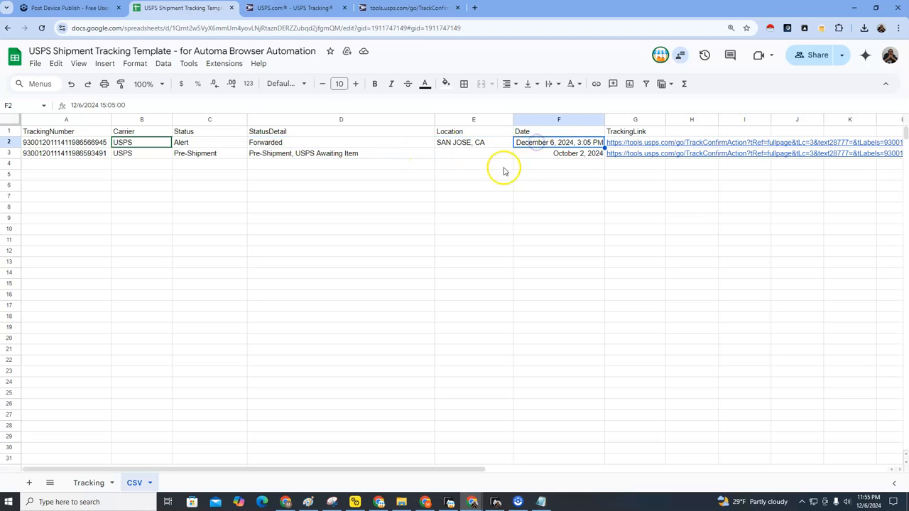
Step: Open the second shipment's link in a new tab, compare StatusDetail and Date, then return to Automa
left_click(464, 163)
left_click(626, 155)
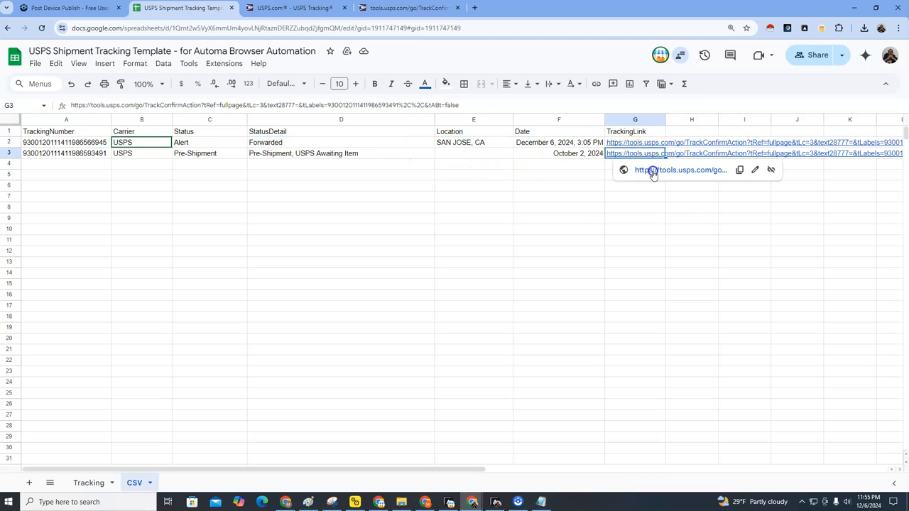
left_click(653, 172)
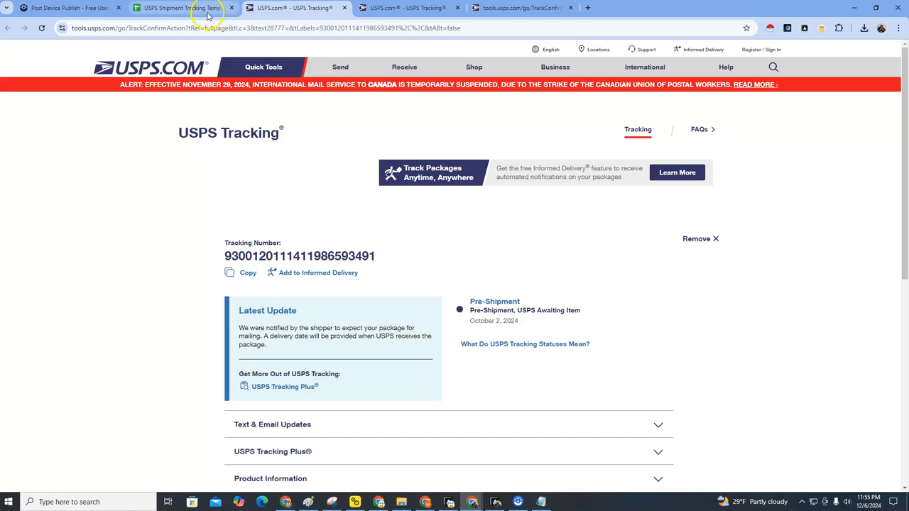
left_click(181, 9)
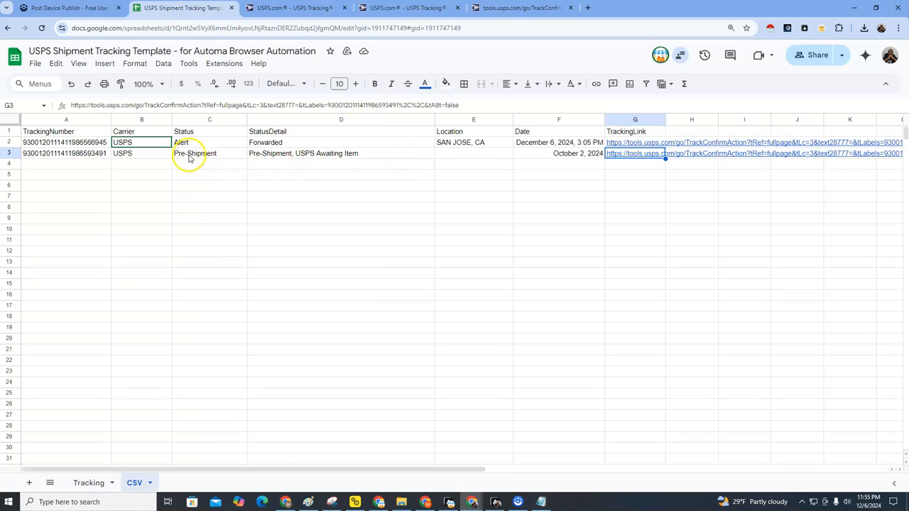
left_click(315, 154)
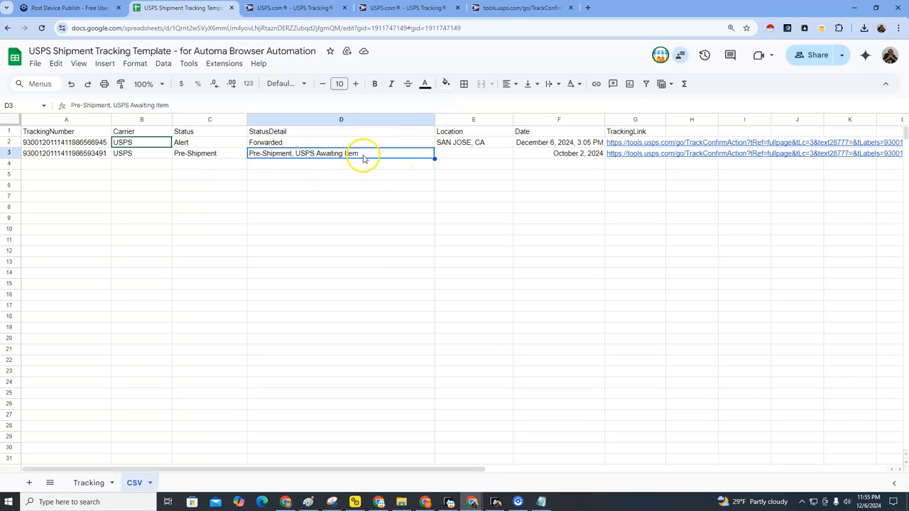
left_click(558, 156)
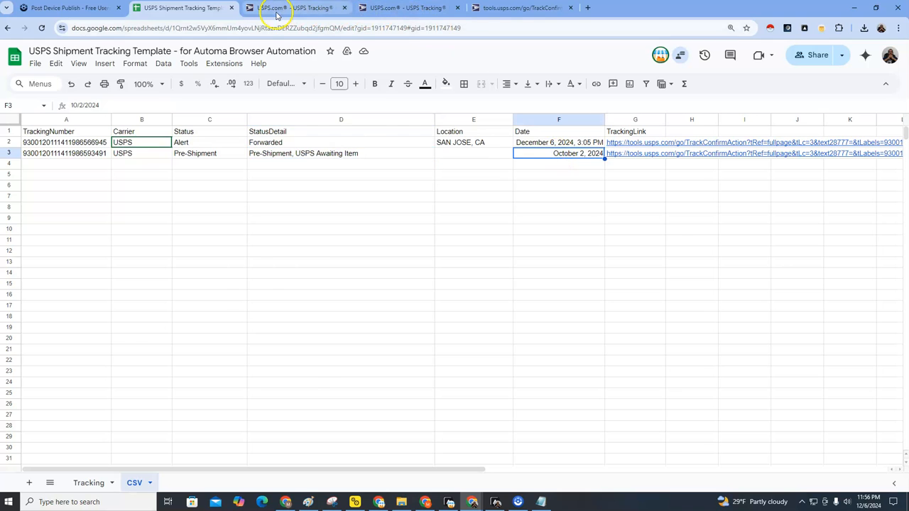
left_click(287, 9)
left_click(186, 11)
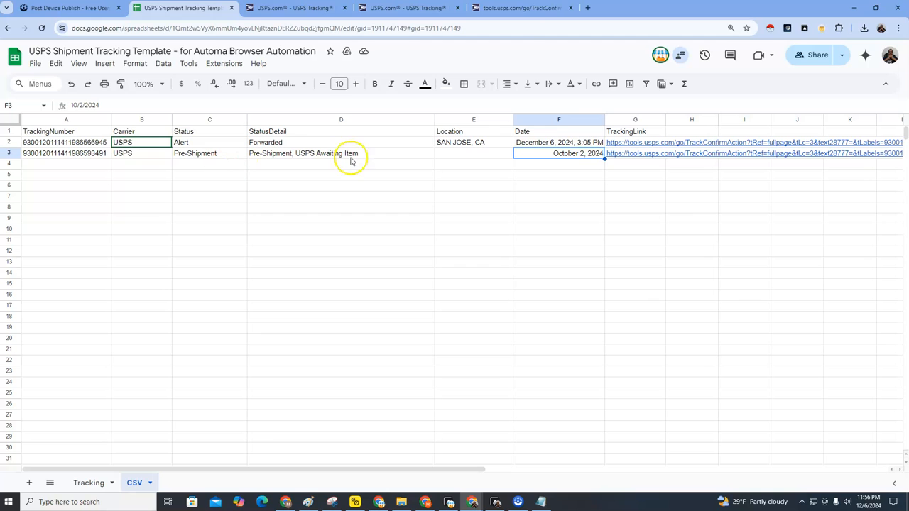
left_click(495, 501)
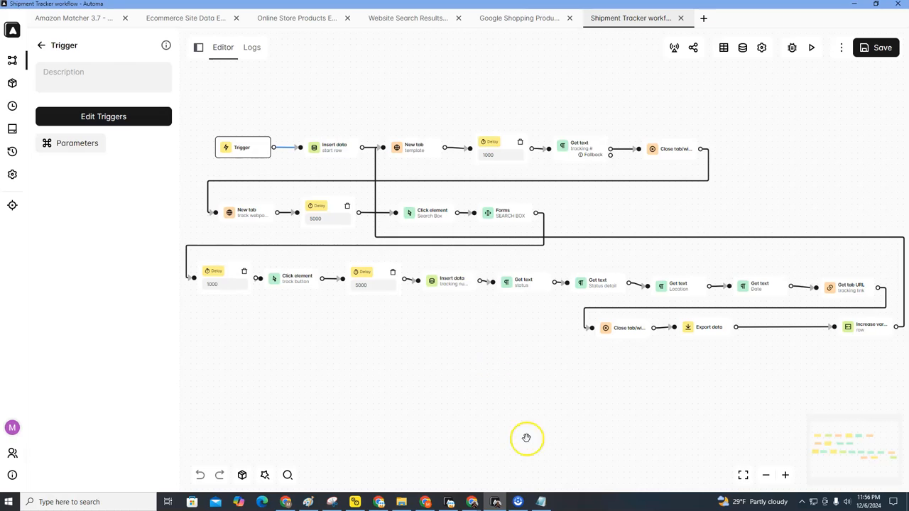
Step: Recheck the second shipment's USPS page and select the two exported rows in the CSV sheet
mouse_move(477, 489)
left_click(505, 474)
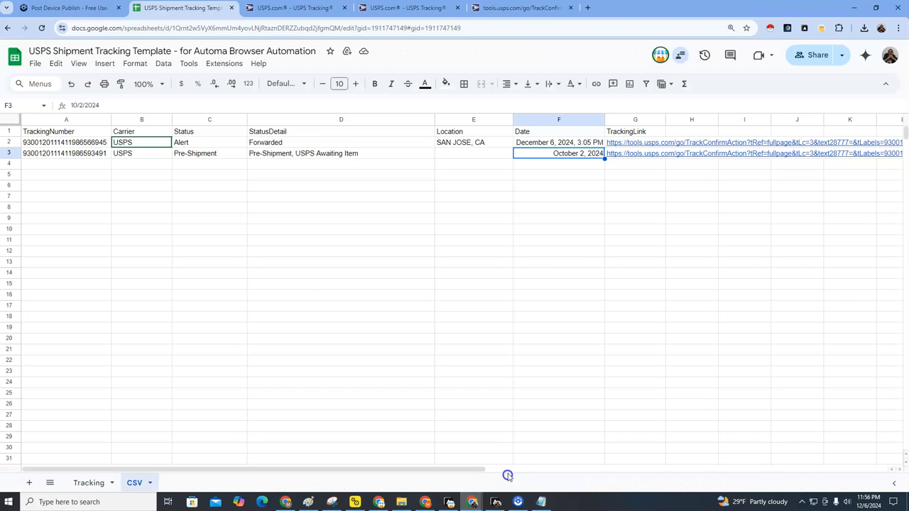
left_click(291, 10)
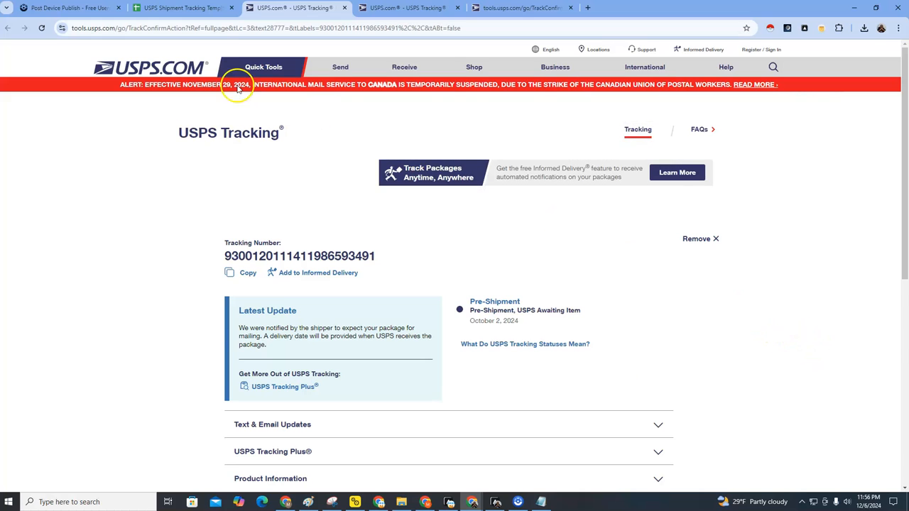
left_click(176, 8)
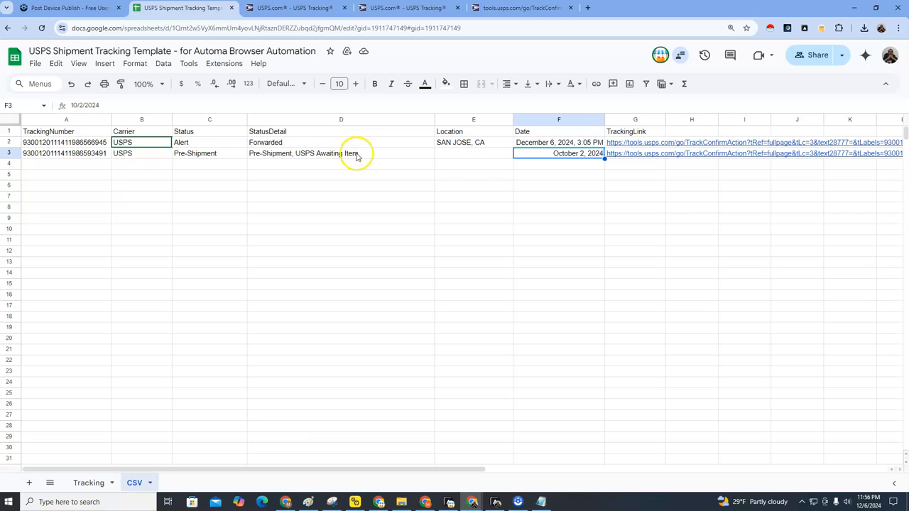
left_click_drag(90, 142, 475, 158)
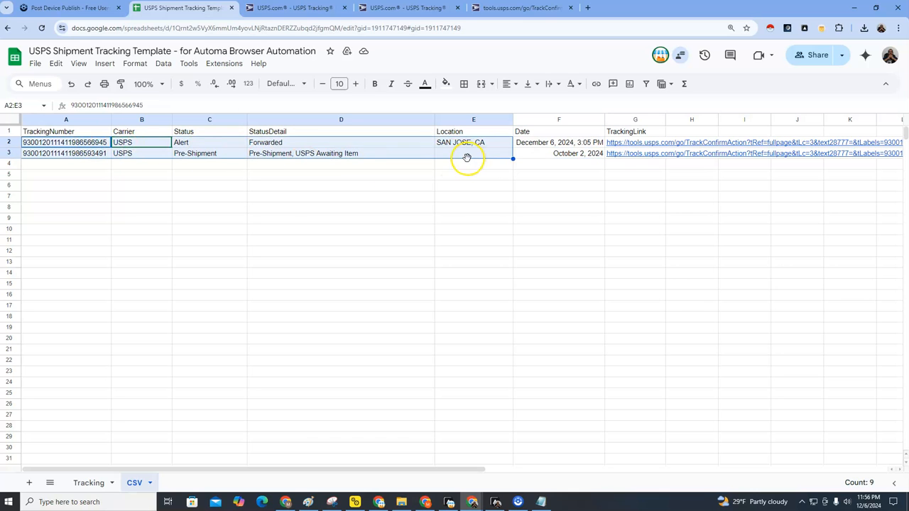
left_click_drag(98, 142, 553, 155)
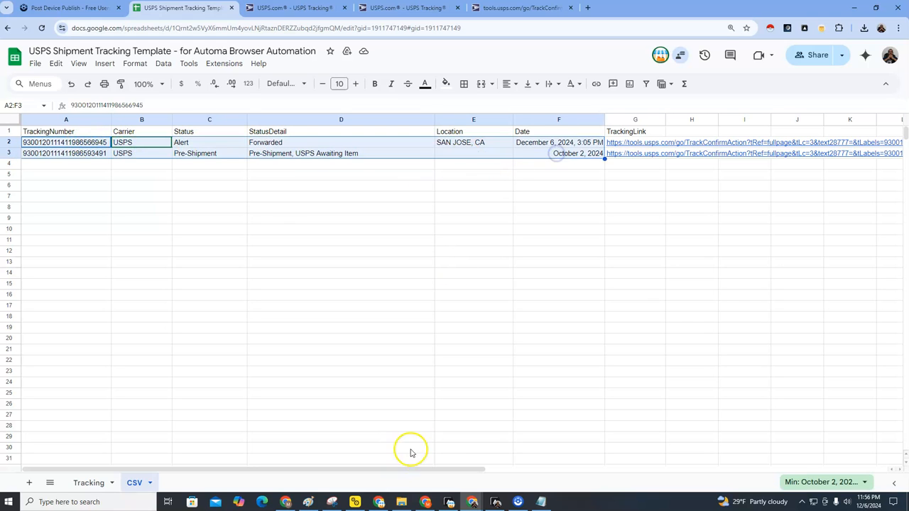
left_click(495, 501)
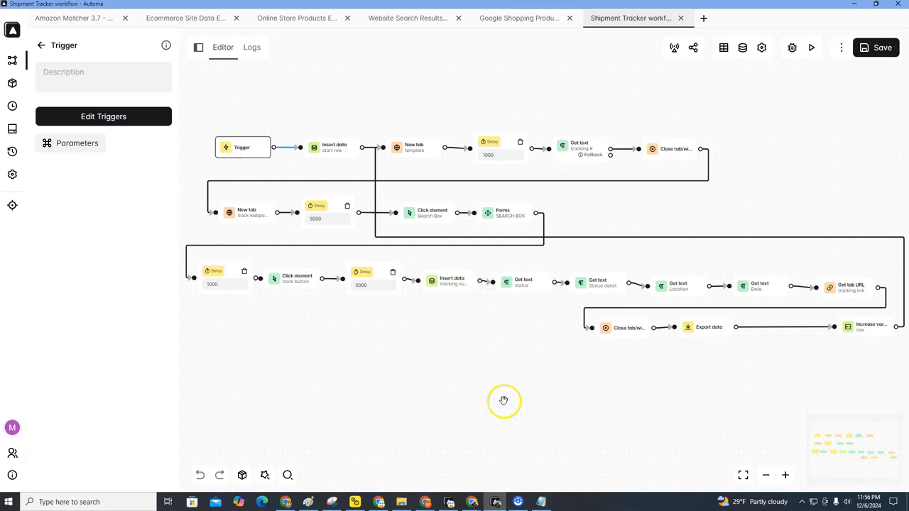
Step: In the Tracking sheet, mark rows 2–3 as tracked and pick A4 as the next number
mouse_move(471, 499)
left_click(516, 470)
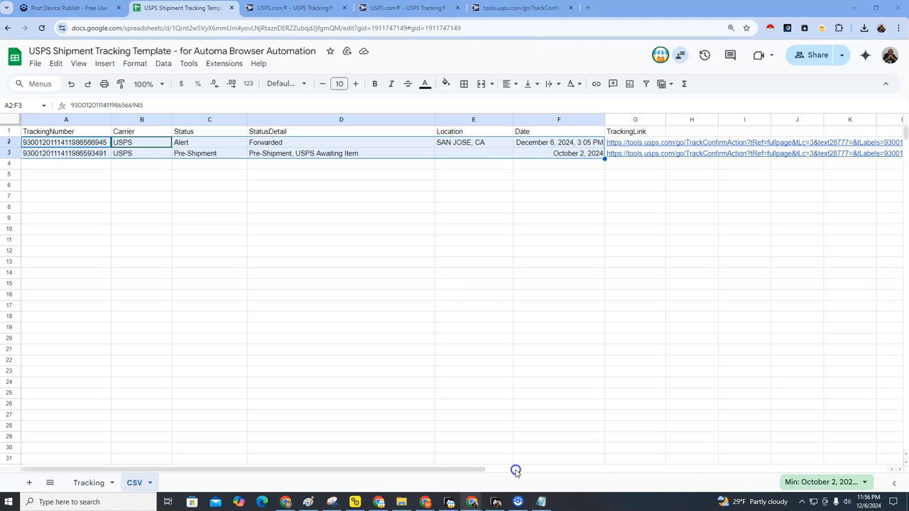
left_click(67, 154)
left_click(88, 482)
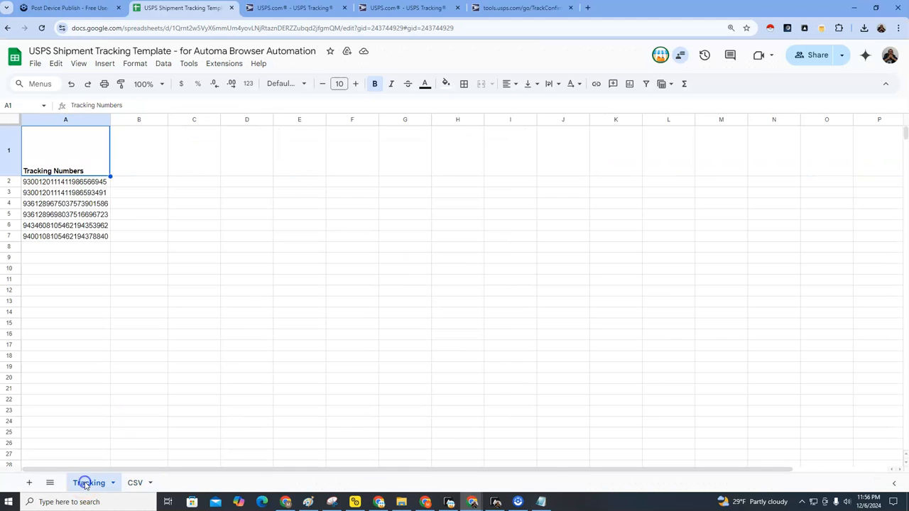
left_click_drag(10, 183, 10, 192)
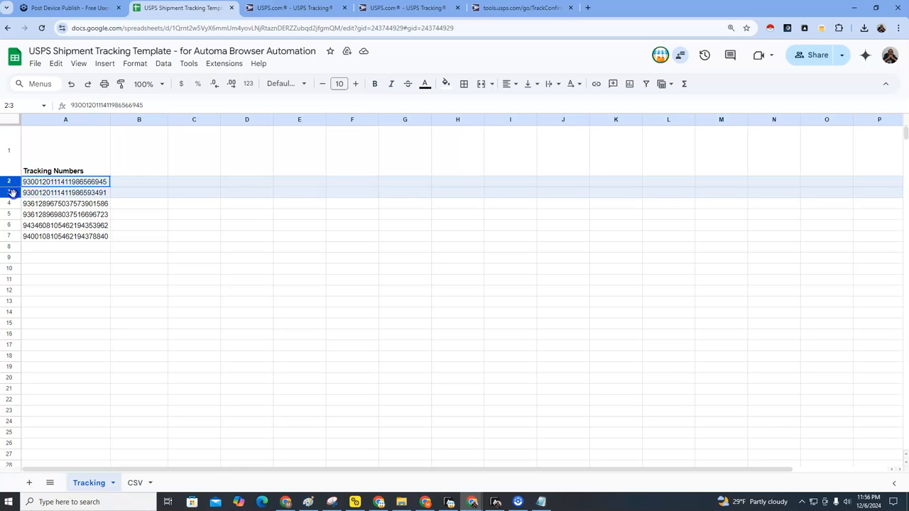
left_click(10, 203)
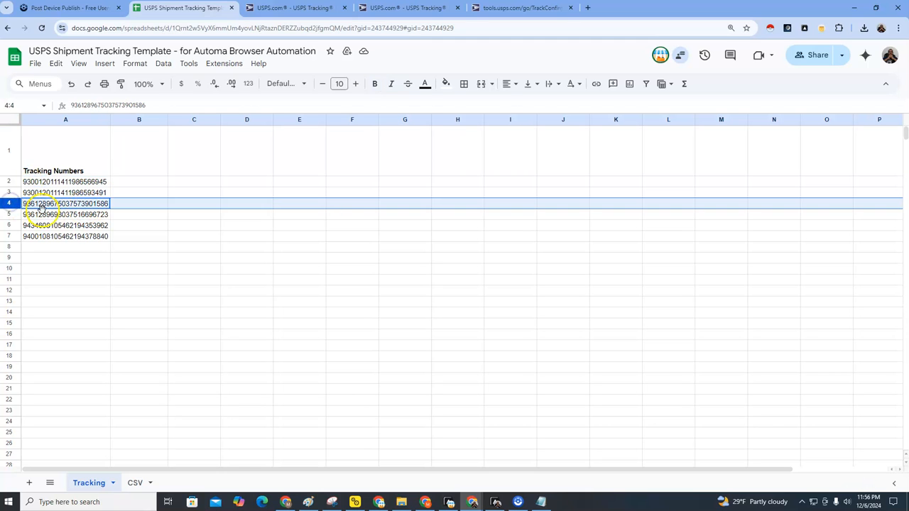
left_click(43, 205)
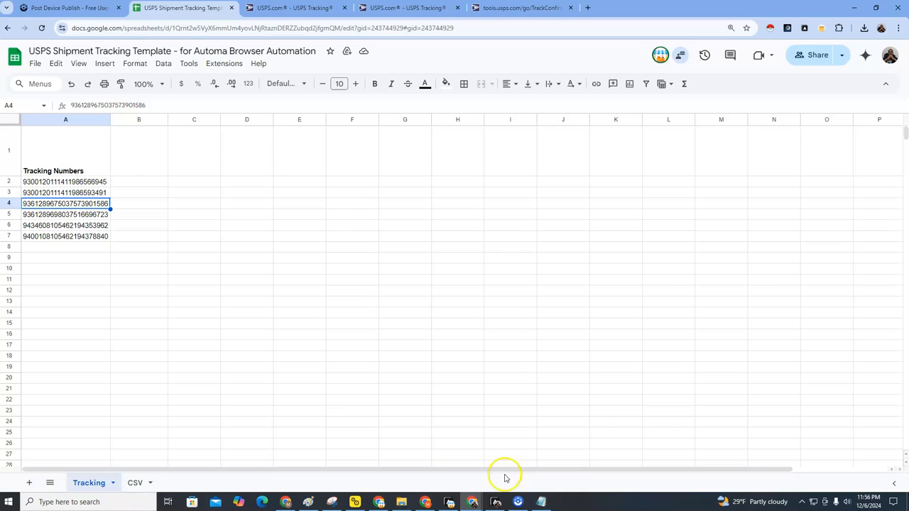
left_click(496, 502)
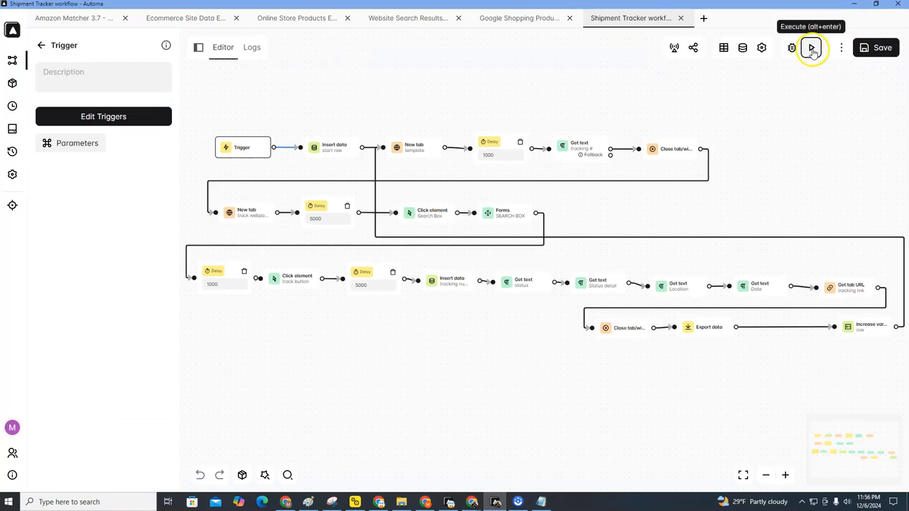
Step: Execute the Shipment Tracker workflow with StartRow raised from 2 to 4
left_click(811, 48)
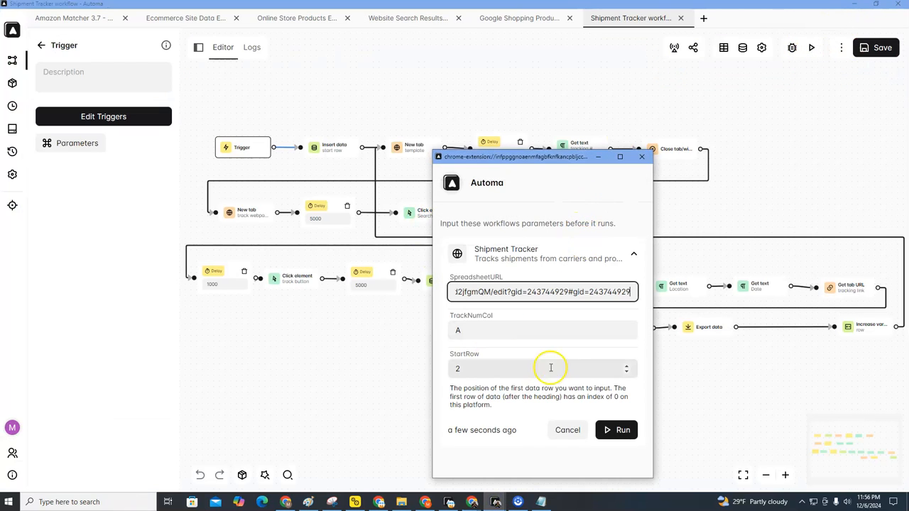
left_click(625, 367)
left_click(625, 366)
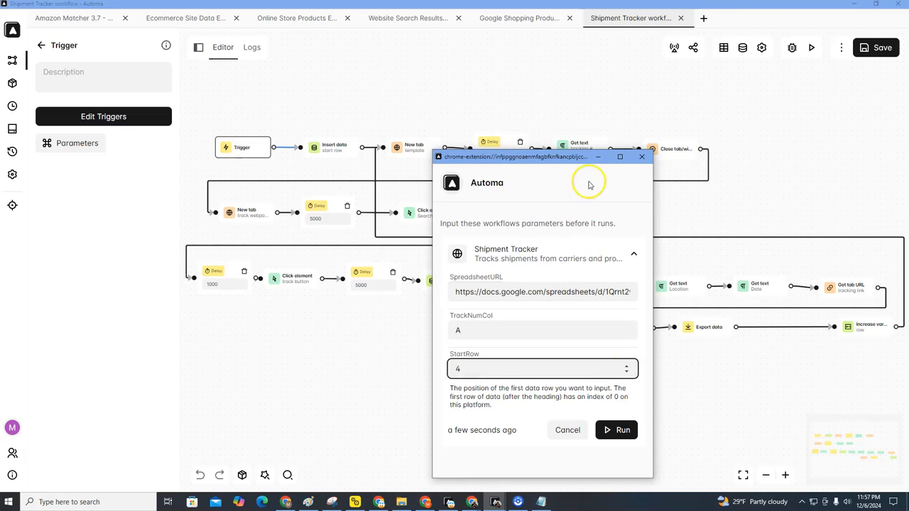
left_click(613, 430)
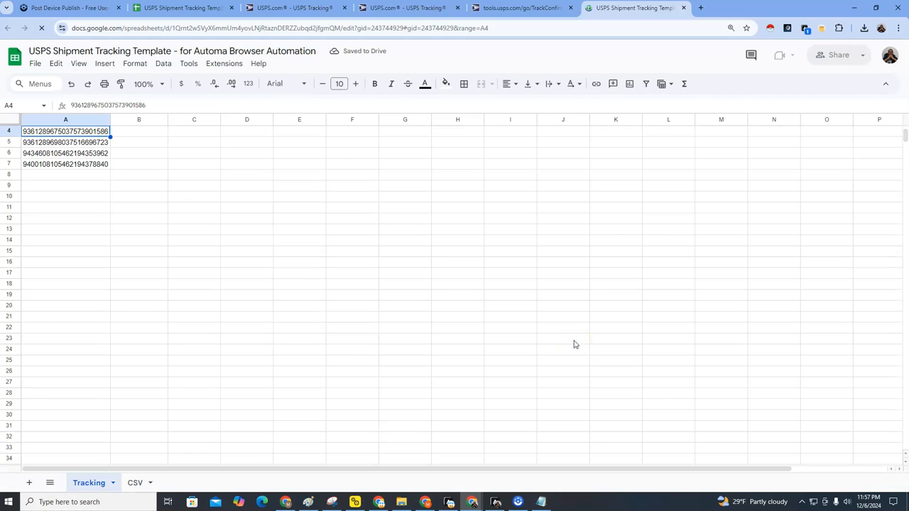
Step: Close the three leftover USPS tracking tabs
left_click(456, 8)
left_click(456, 7)
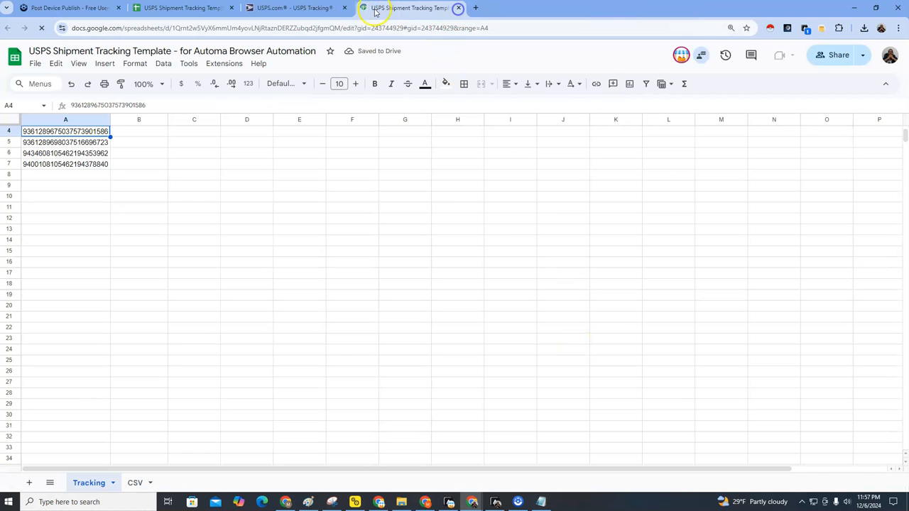
left_click(342, 8)
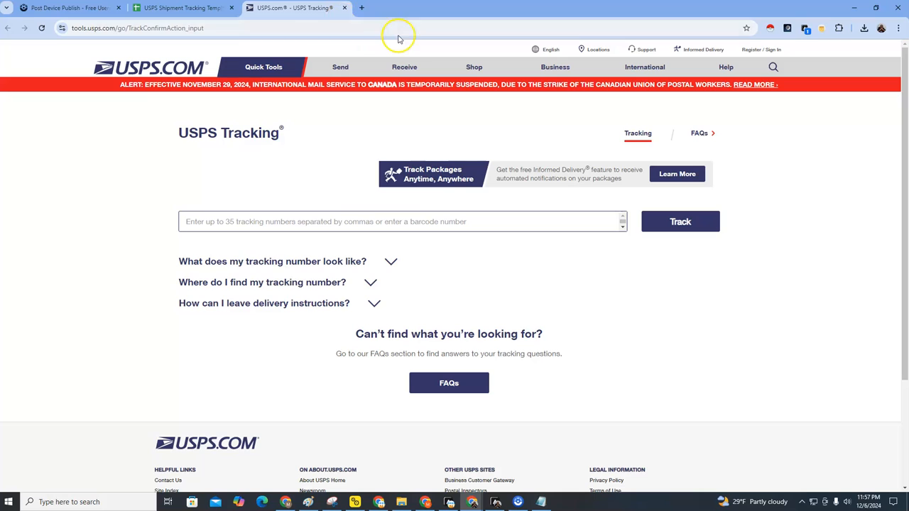
Step: Type 93 into the USPS tracking number field, then go back to the Automa editor
left_click(389, 220)
type("93")
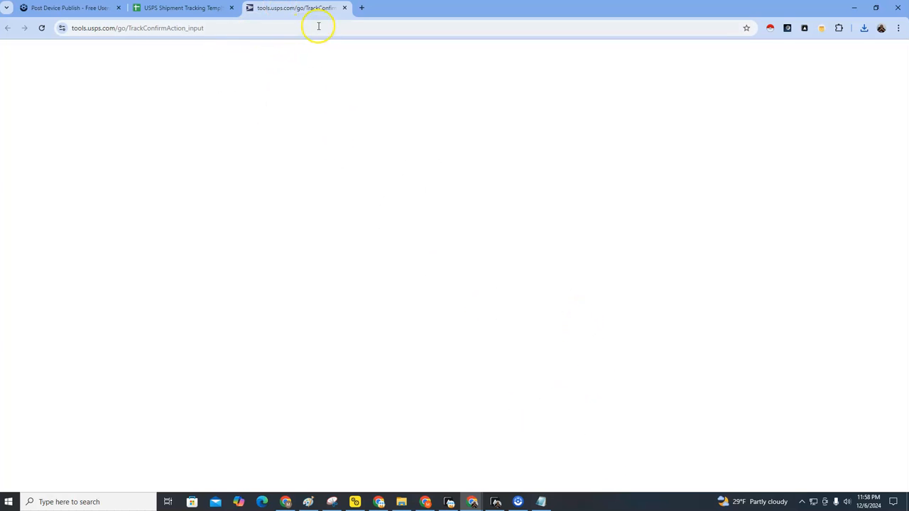
left_click(496, 502)
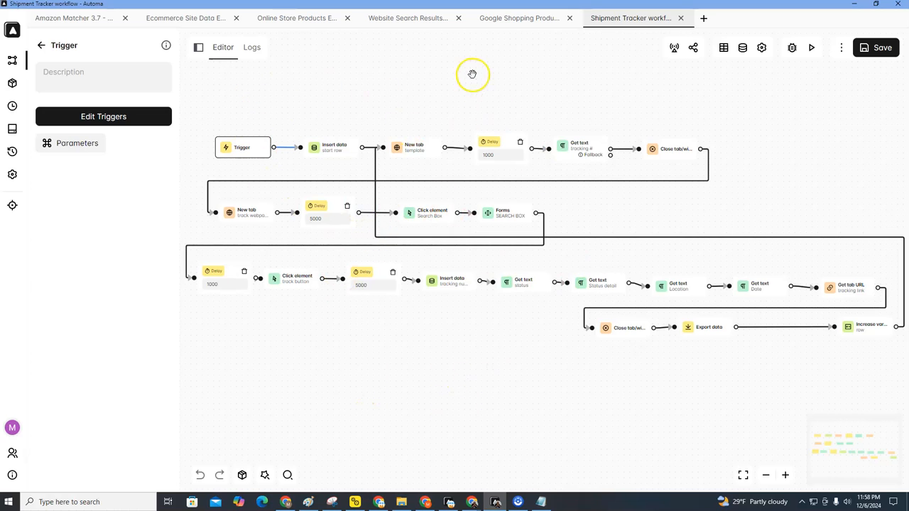
Step: Close the USPS tracking results tab and open the CSV sheet
mouse_move(472, 500)
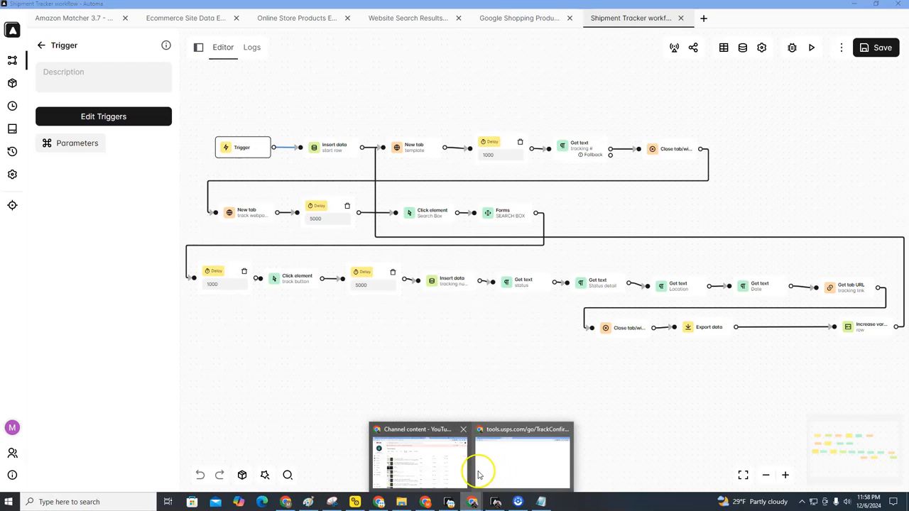
left_click(482, 477)
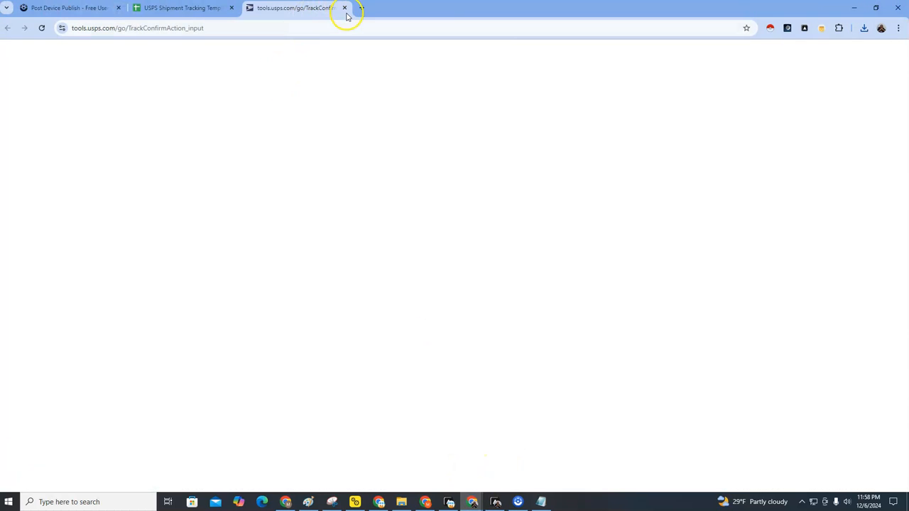
left_click(344, 8)
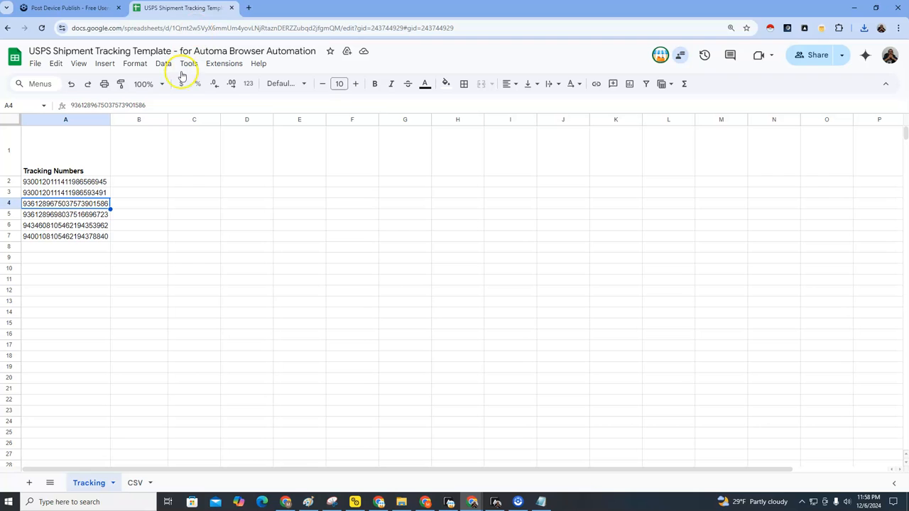
left_click(134, 483)
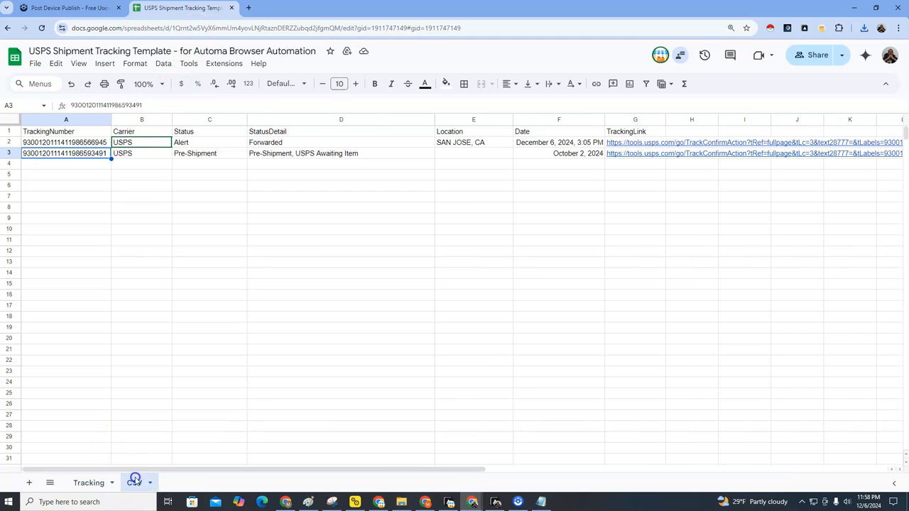
Step: Import shipment_tracking (7).csv into the CSV sheet with Append to current sheet
left_click(35, 64)
left_click(62, 116)
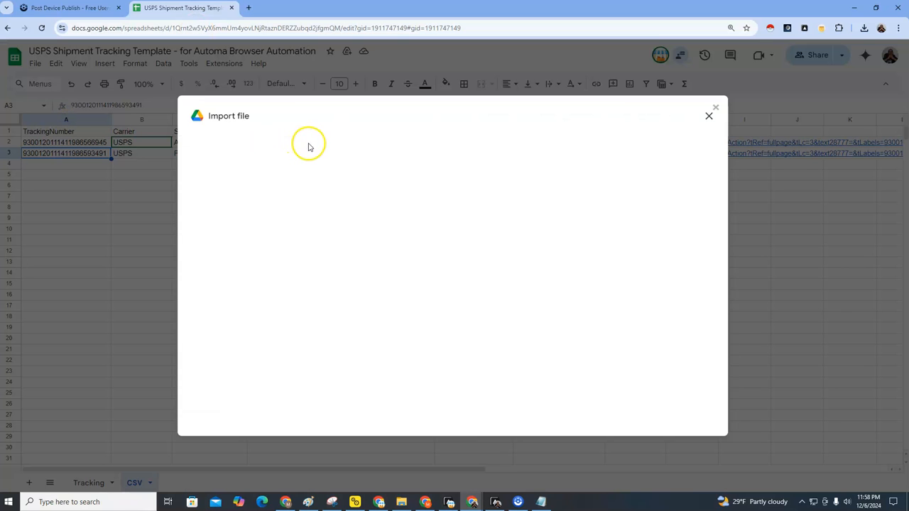
left_click(364, 147)
left_click(455, 334)
left_click(204, 77)
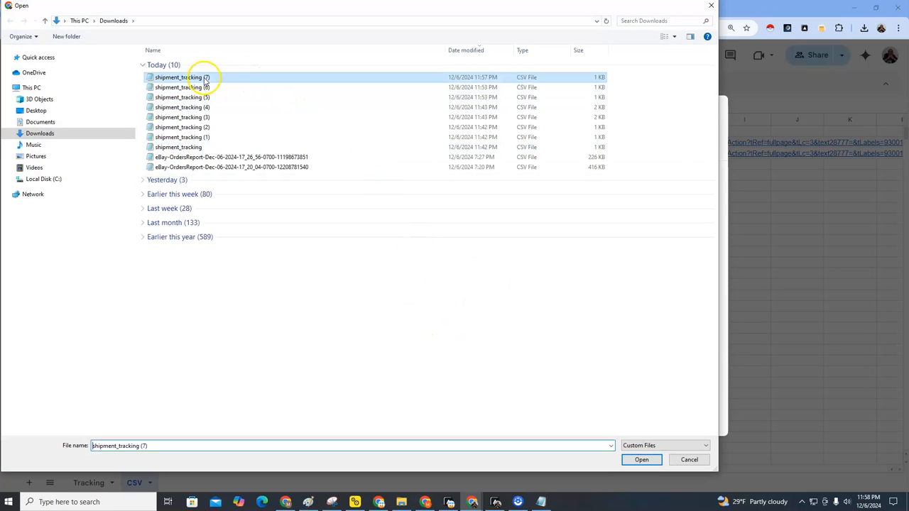
left_click(638, 460)
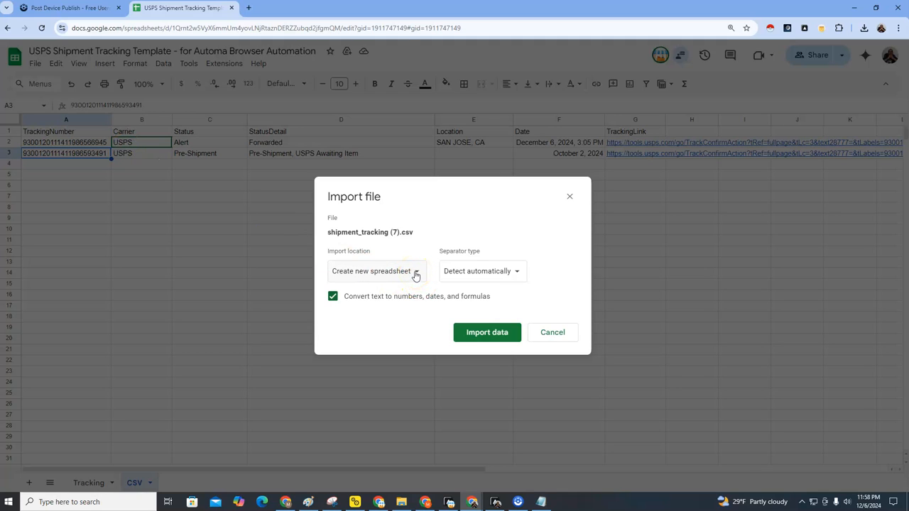
left_click(416, 276)
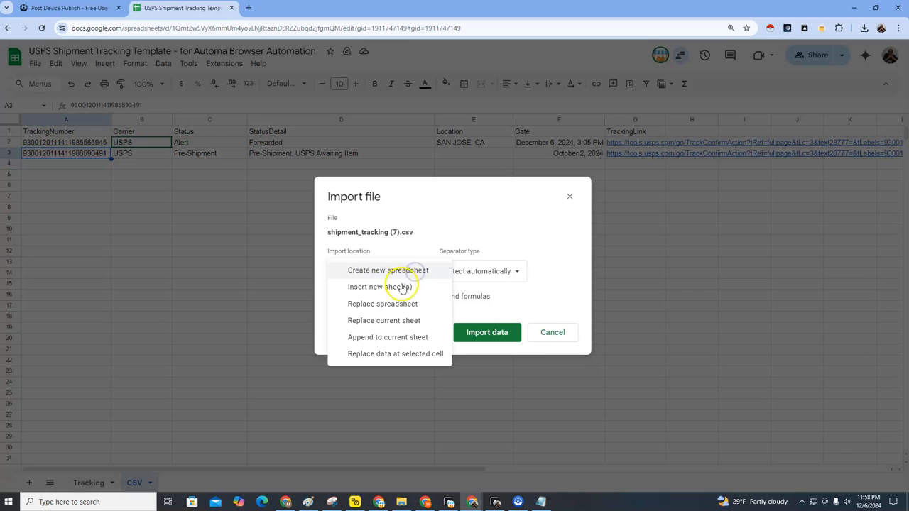
left_click(399, 339)
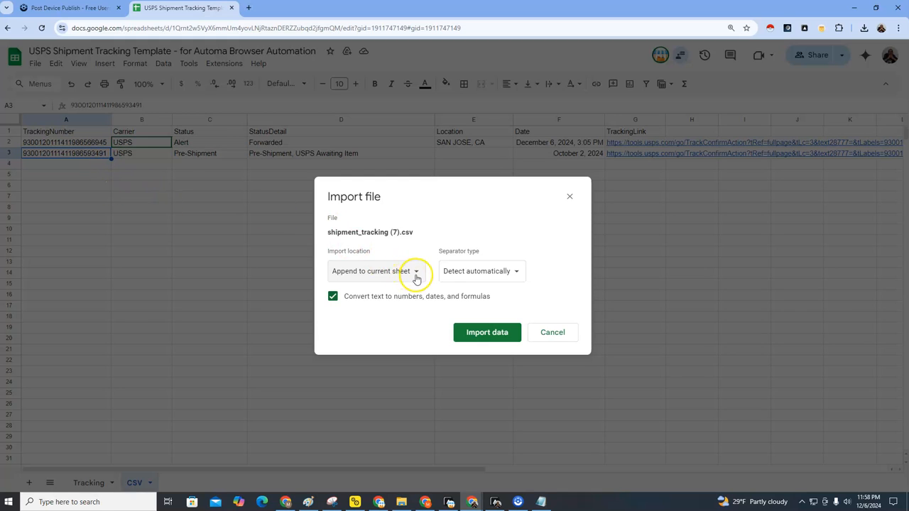
left_click(483, 331)
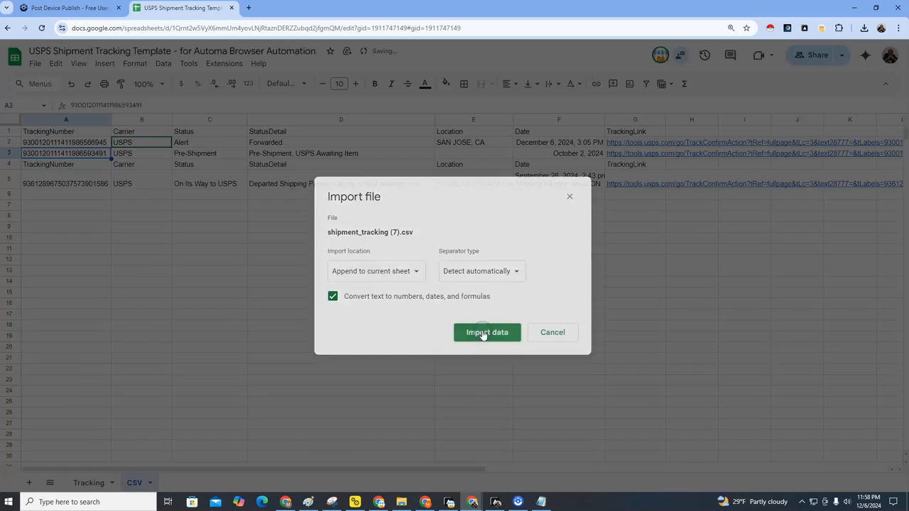
Step: Delete row 4, the duplicated header row, from the CSV sheet
left_click_drag(71, 164, 525, 205)
left_click(78, 164)
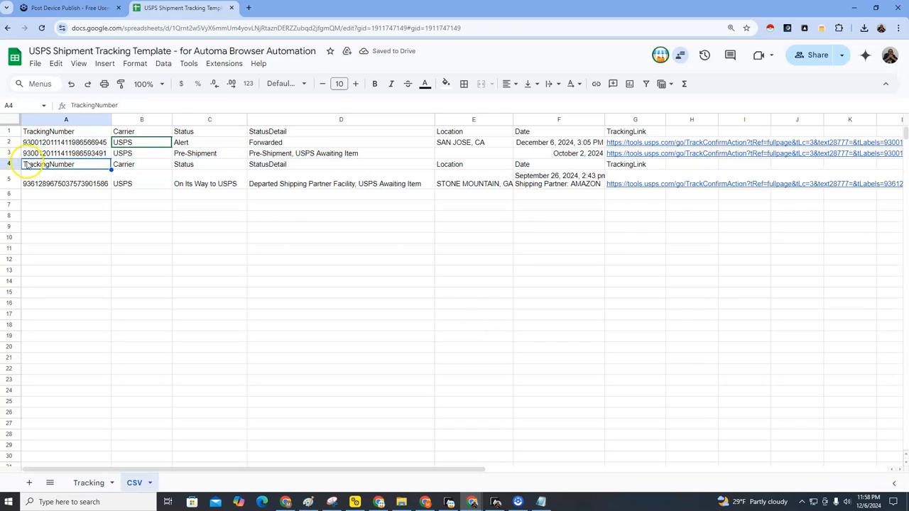
left_click_drag(111, 168, 641, 164)
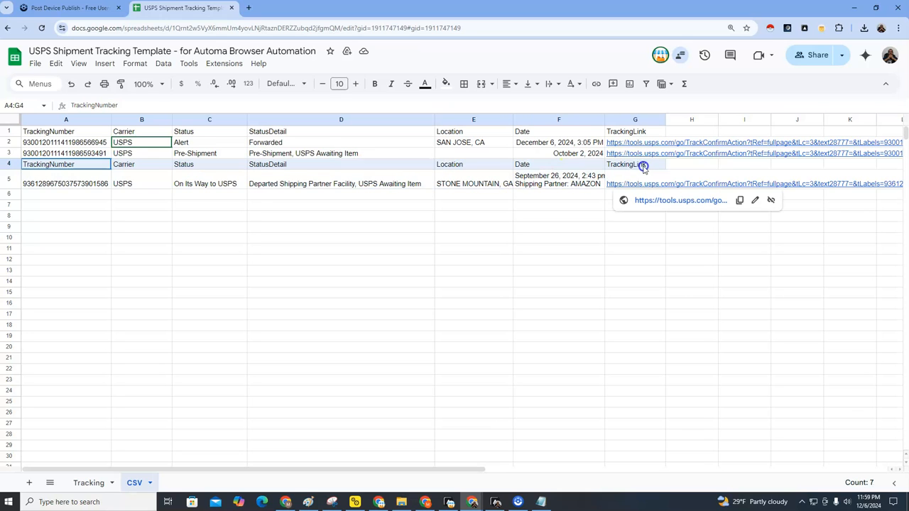
left_click(11, 164)
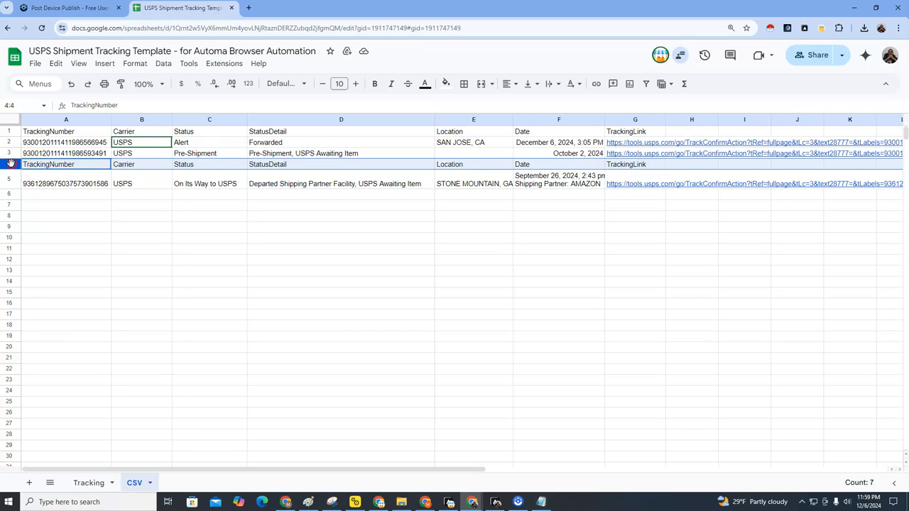
right_click(11, 164)
left_click(278, 268)
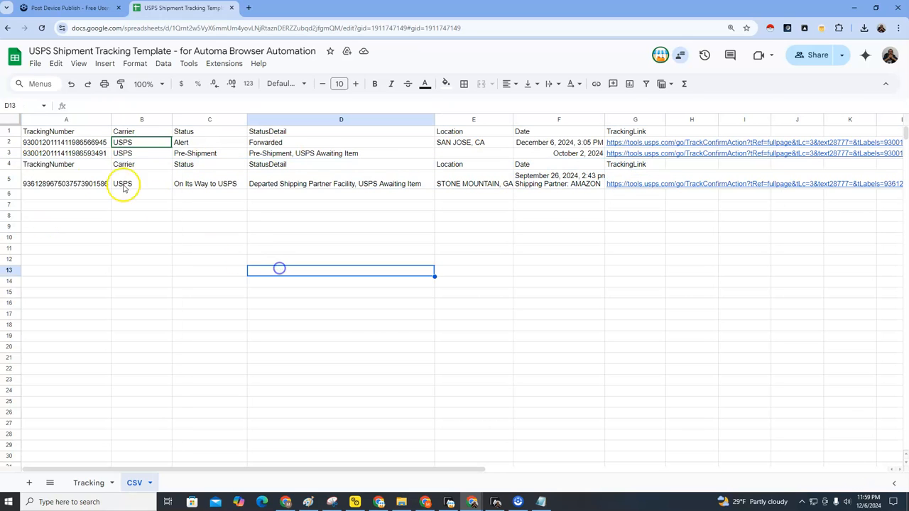
left_click(12, 164)
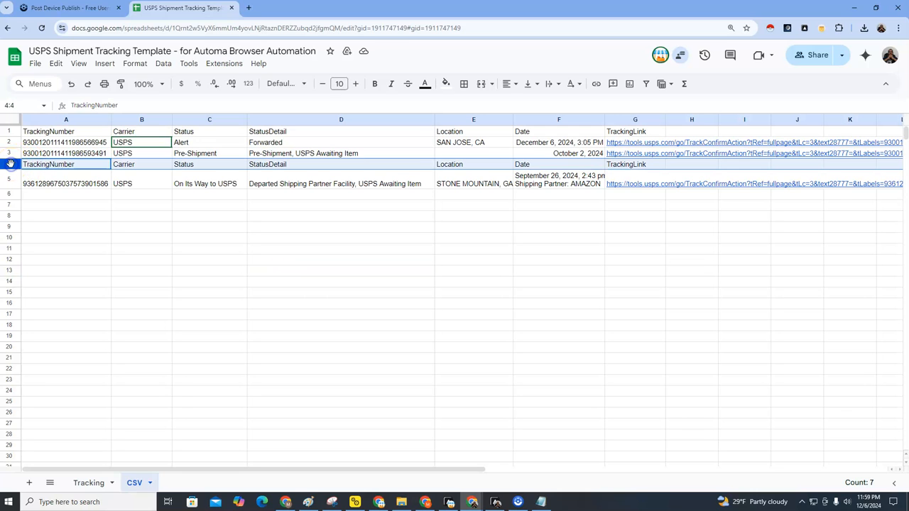
right_click(11, 164)
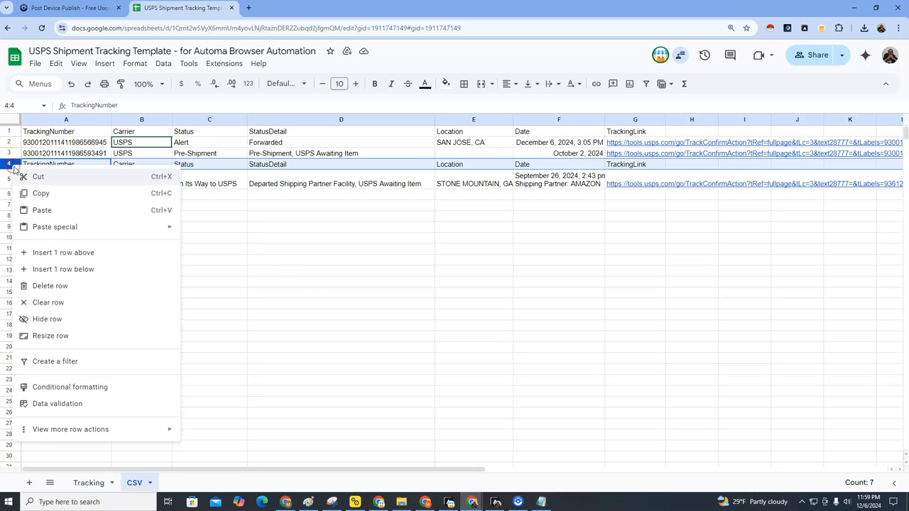
left_click(61, 286)
Step: Review the three remaining tracking rows in A2:F4, then switch to Automa
left_click(82, 175)
left_click(150, 181)
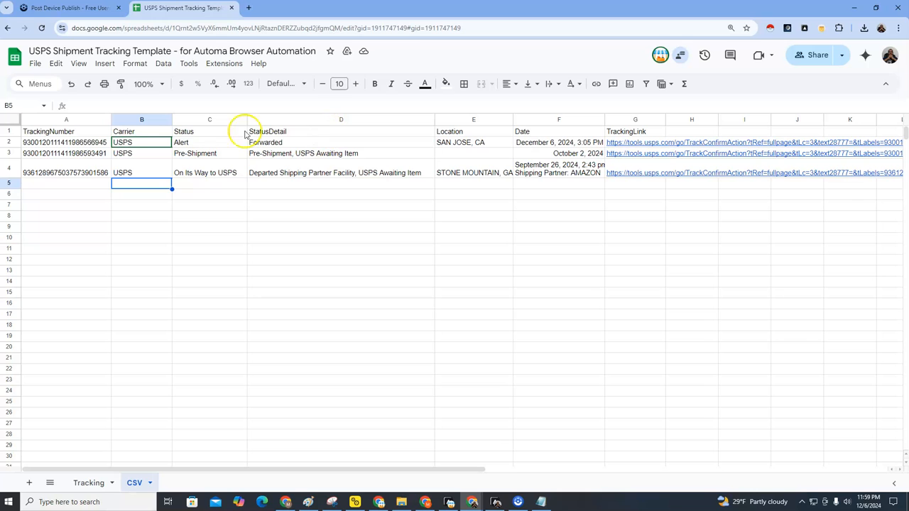
left_click_drag(71, 147, 560, 175)
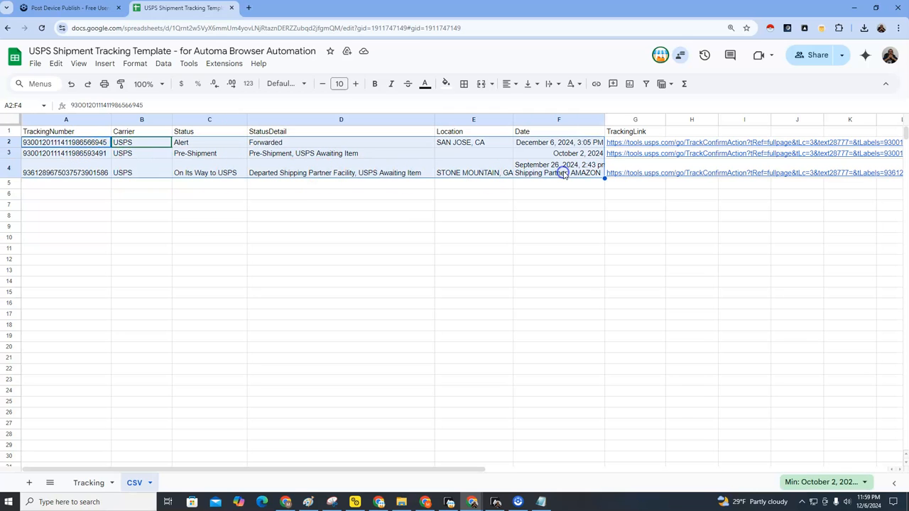
left_click(71, 185)
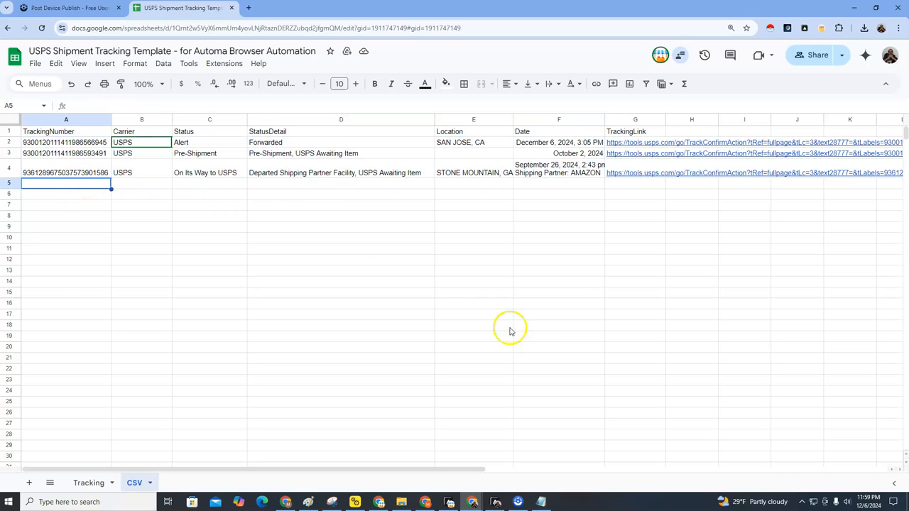
left_click(495, 502)
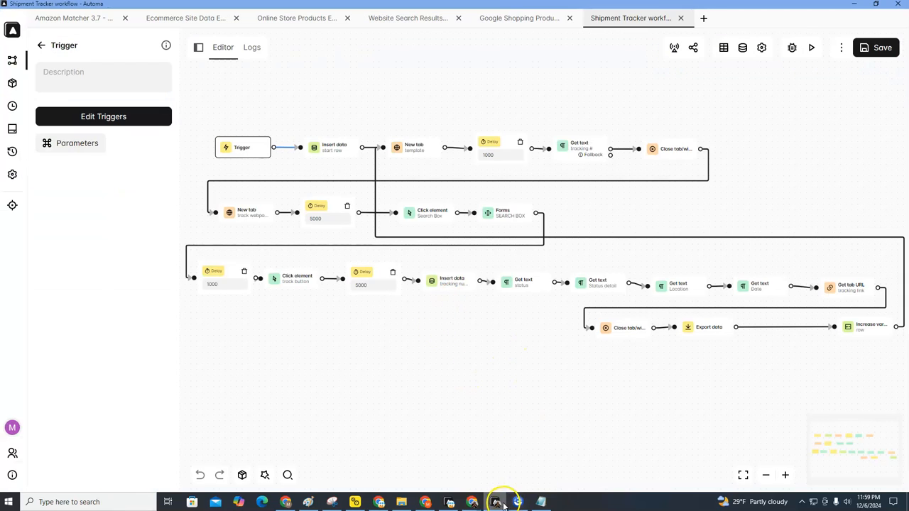
Step: Glance at the tracking spreadsheet, then return to the Automa workflow editor
mouse_move(472, 501)
left_click(506, 471)
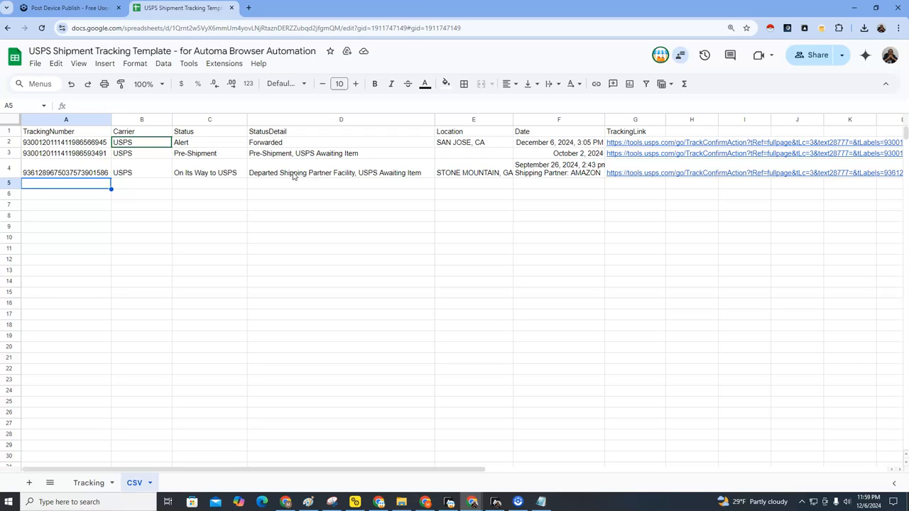
left_click(495, 501)
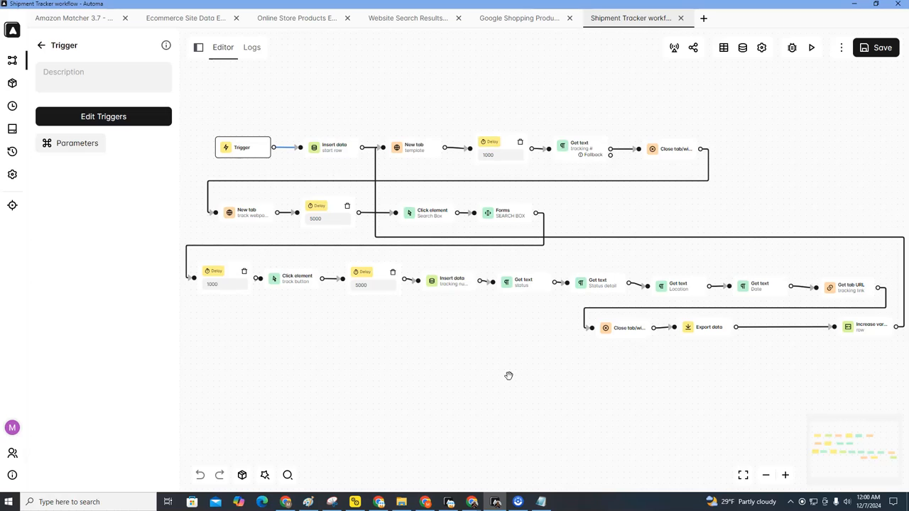
Step: Switch Automa's side panel from Trigger back to the block list, then bring the spreadsheet forward
left_click(41, 45)
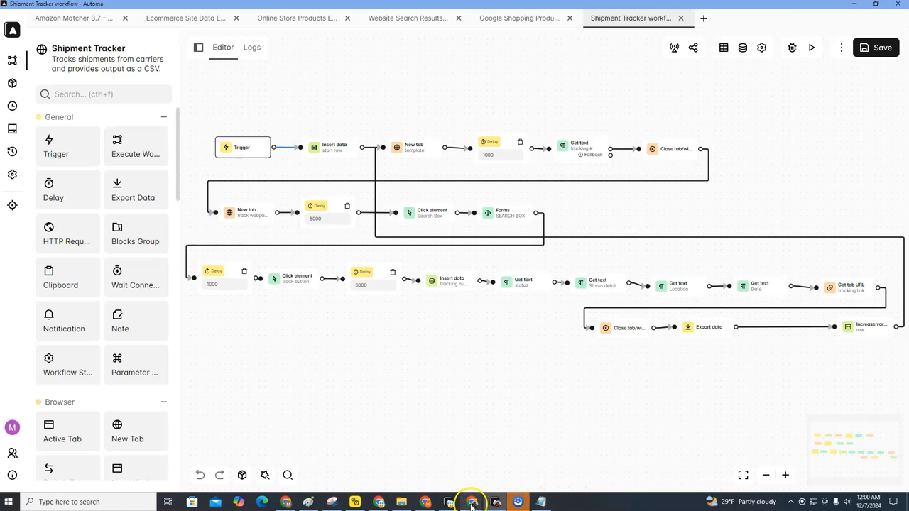
mouse_move(471, 501)
left_click(503, 470)
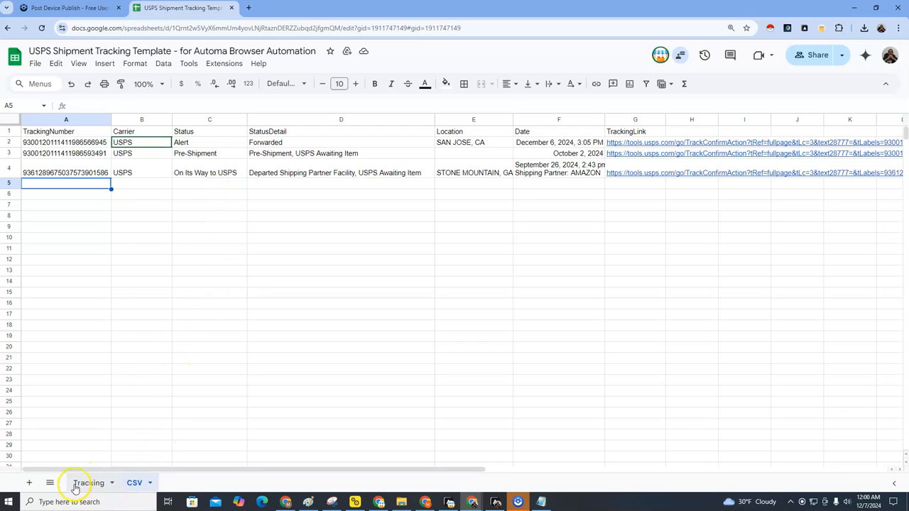
Step: Open the Tracking sheet and review the tracking numbers listed in A2:A6 under the A1 heading
left_click(97, 483)
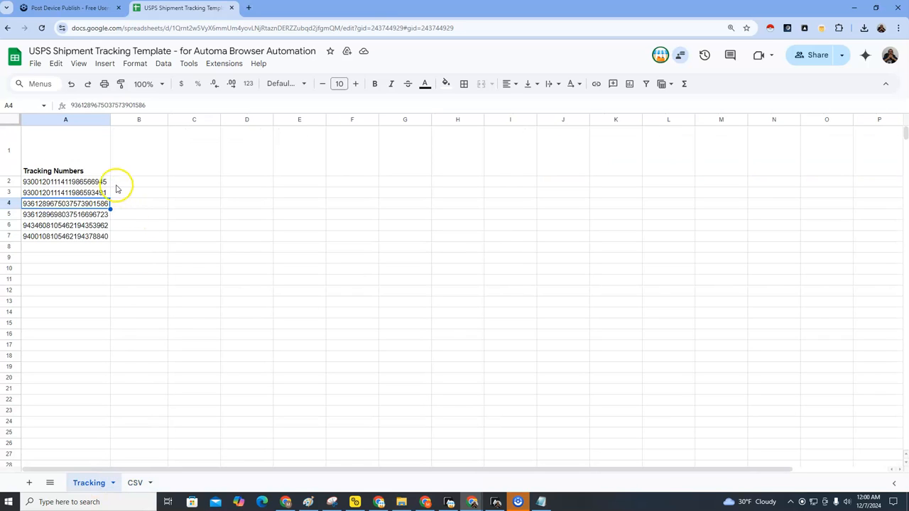
left_click(80, 171)
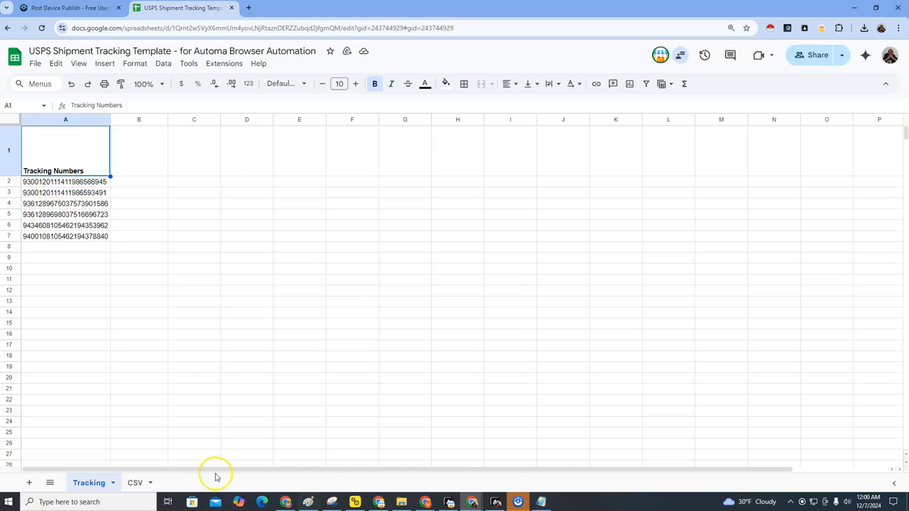
left_click(495, 502)
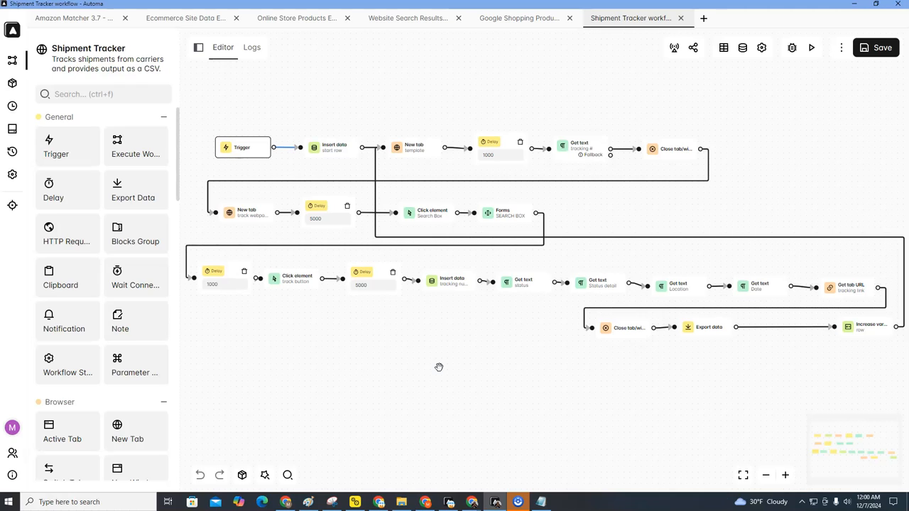
mouse_move(472, 500)
left_click(513, 472)
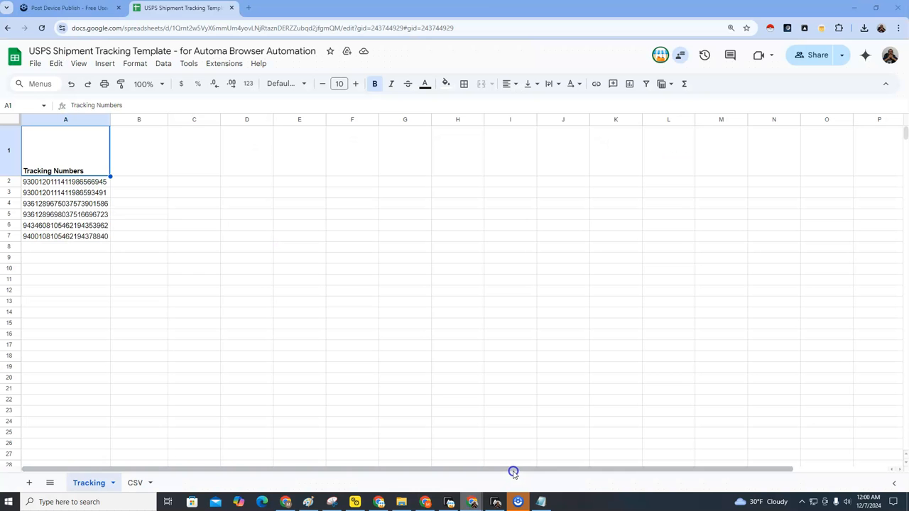
left_click_drag(89, 181, 90, 225)
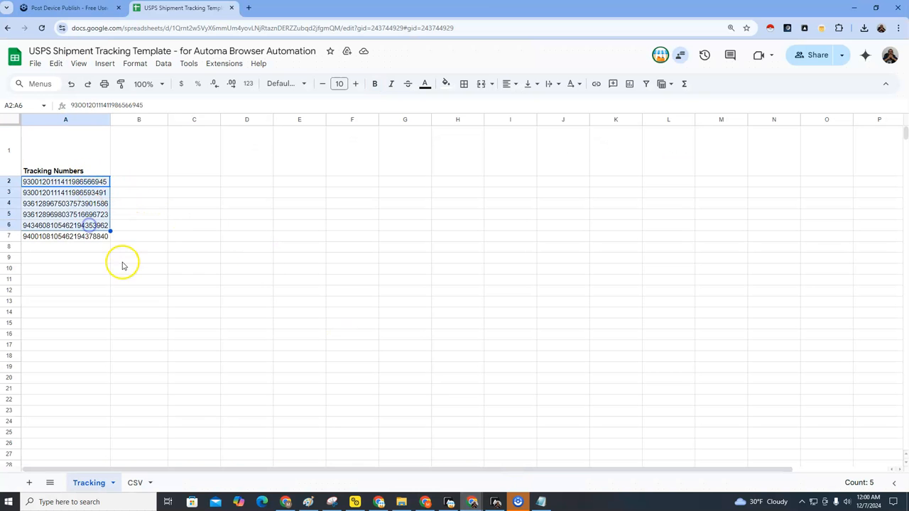
left_click(80, 140)
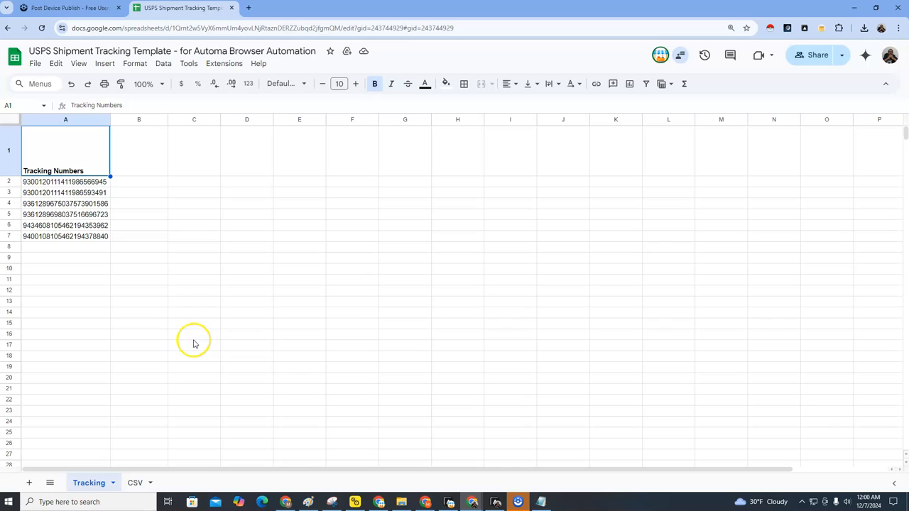